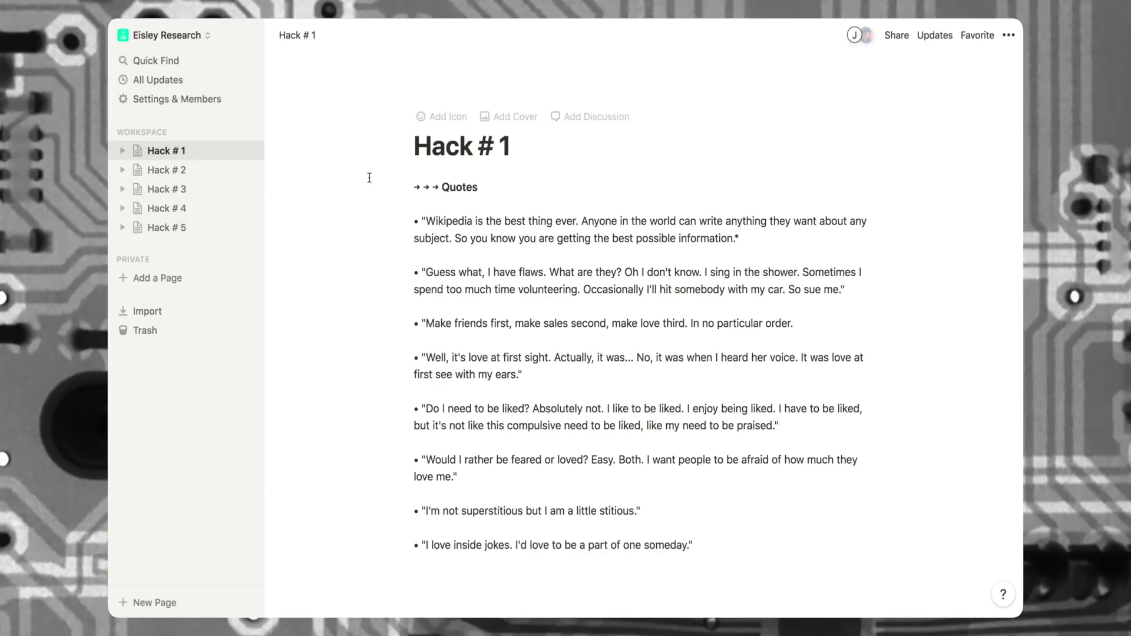
Start a new empty line below the last of the eight quotes
left_click_drag(358, 185, 549, 339)
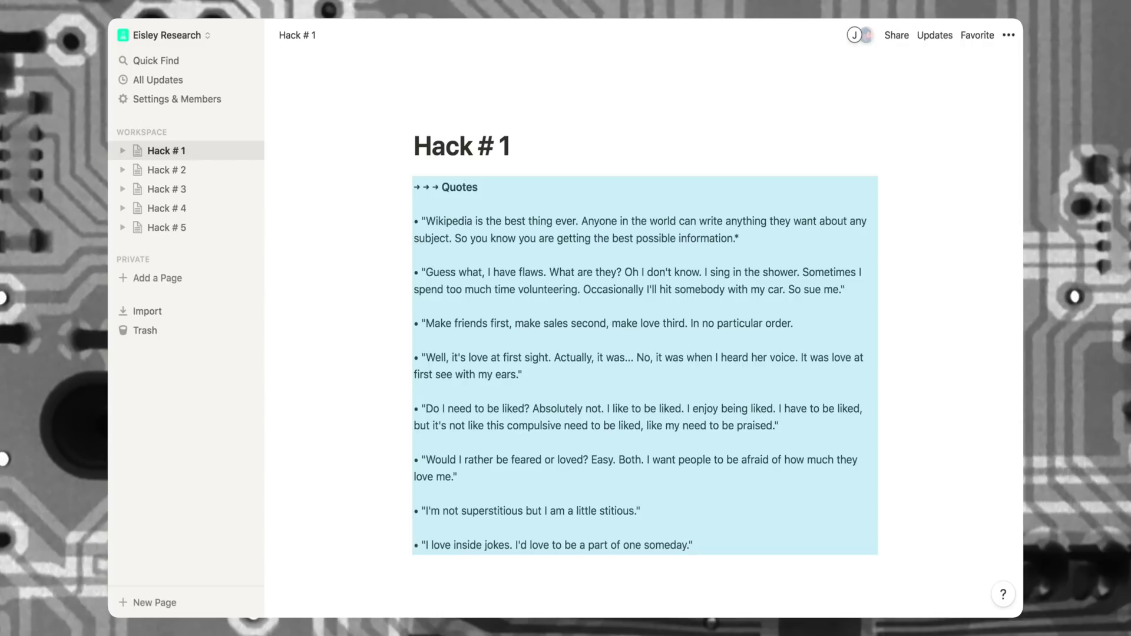
left_click(714, 546)
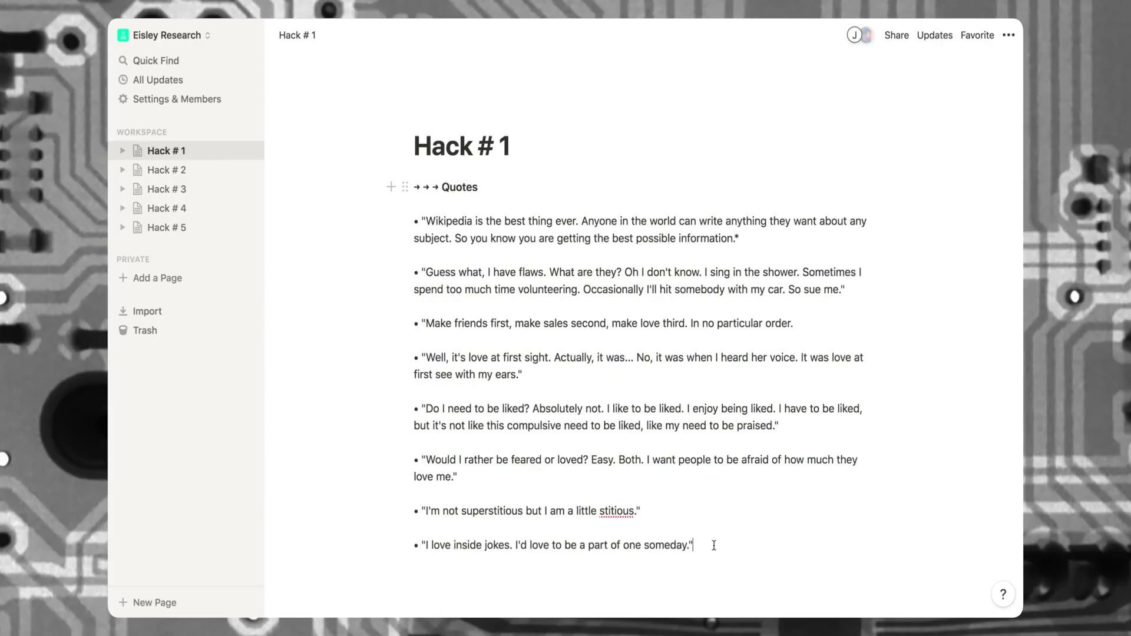
key("Return")
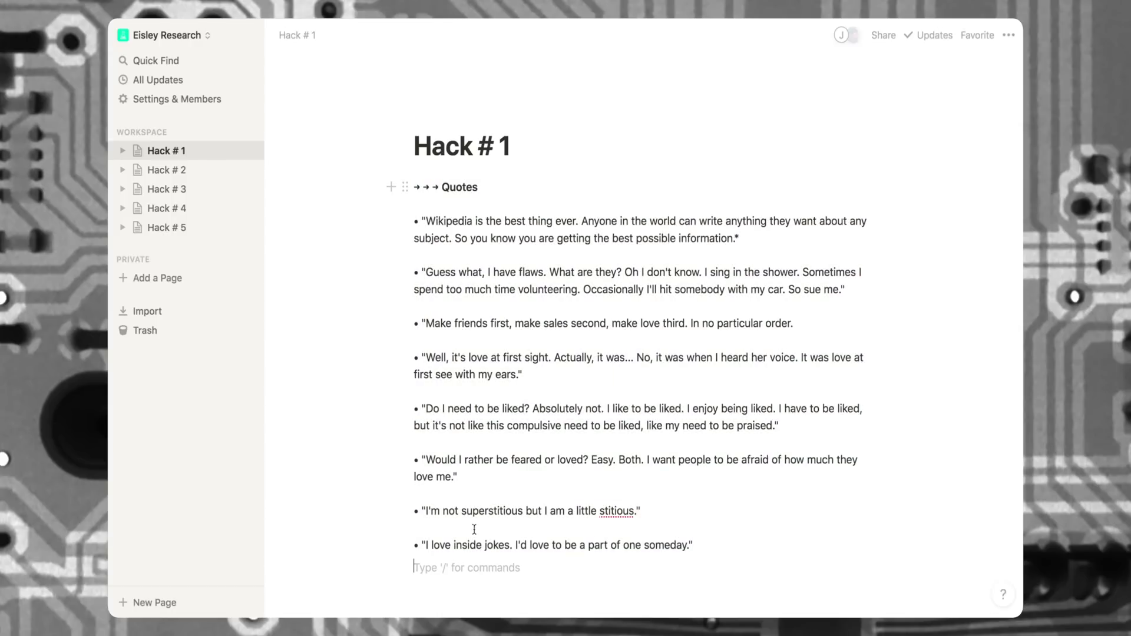
left_click_drag(463, 585, 467, 420)
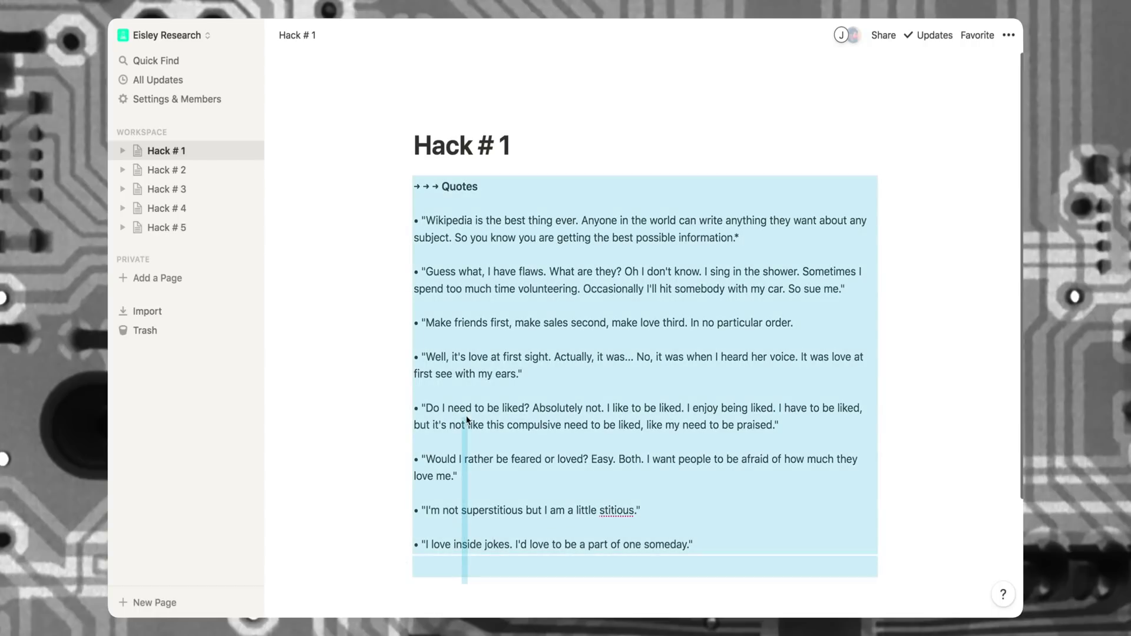
left_click(457, 585)
scroll(462, 561, "down", 1)
scroll(464, 559, "up", 1)
left_click(705, 543)
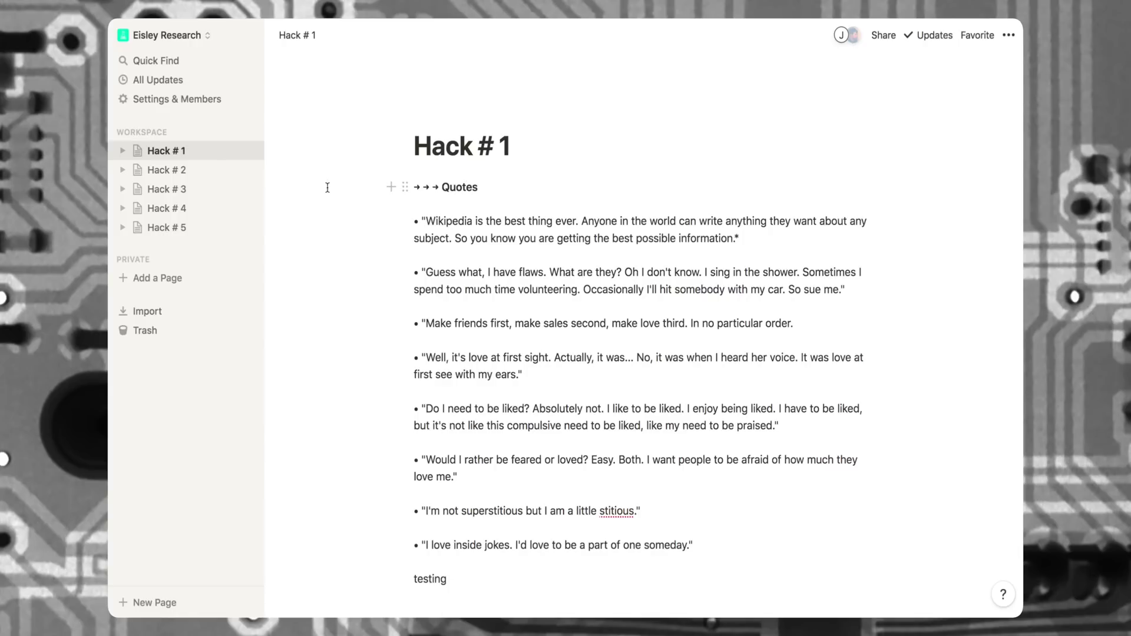
Copy a bullet character from a quote and paste it before 'testing'
left_click_drag(334, 201, 566, 378)
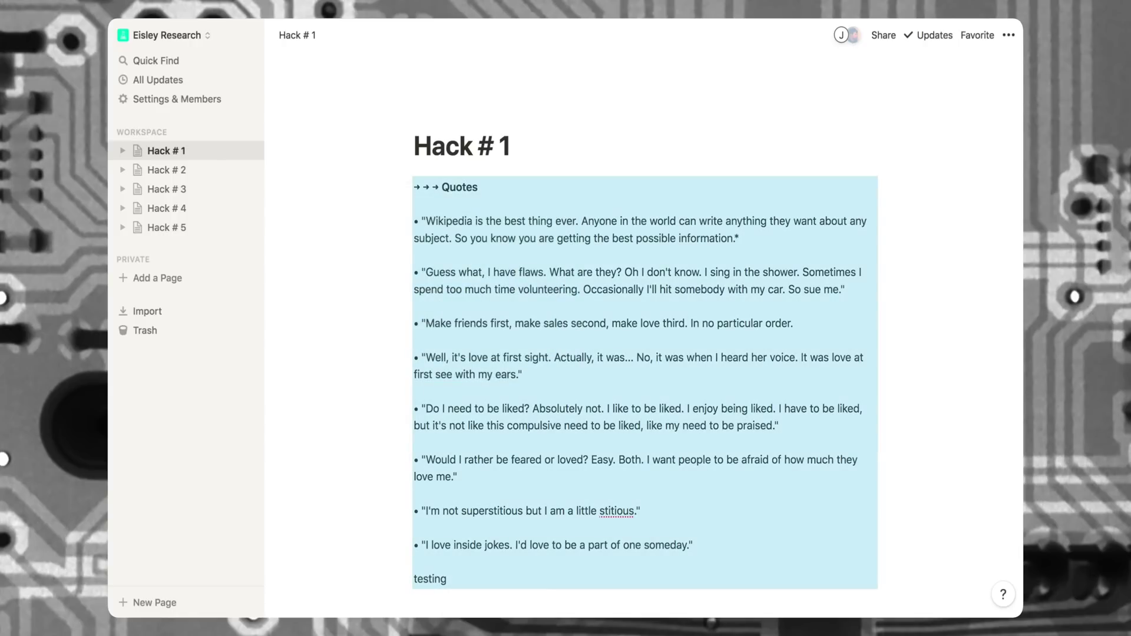
left_click_drag(420, 413, 413, 410)
key("super+c")
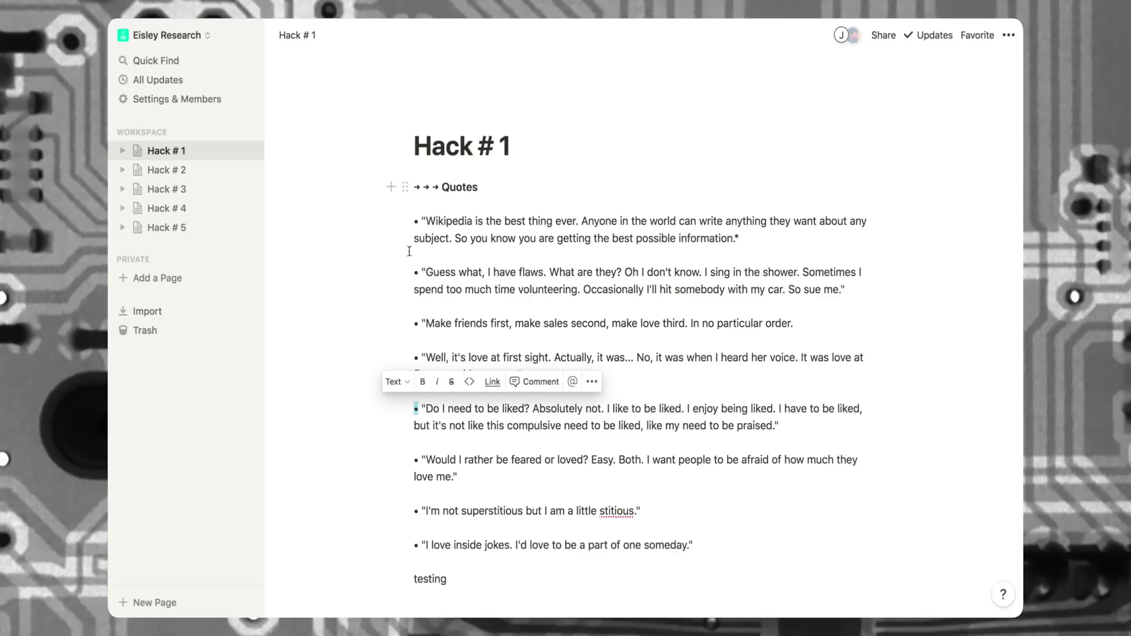
left_click(417, 577)
key("super+v")
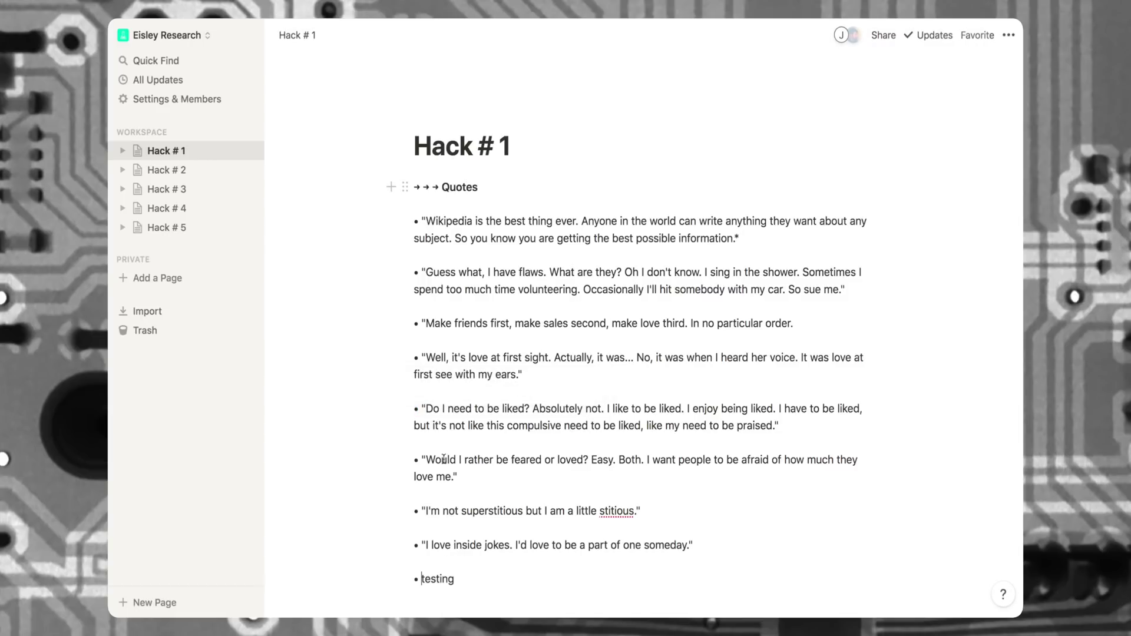
View the Google Drive sub-page and click into its embedded Quotes document
left_click(492, 188)
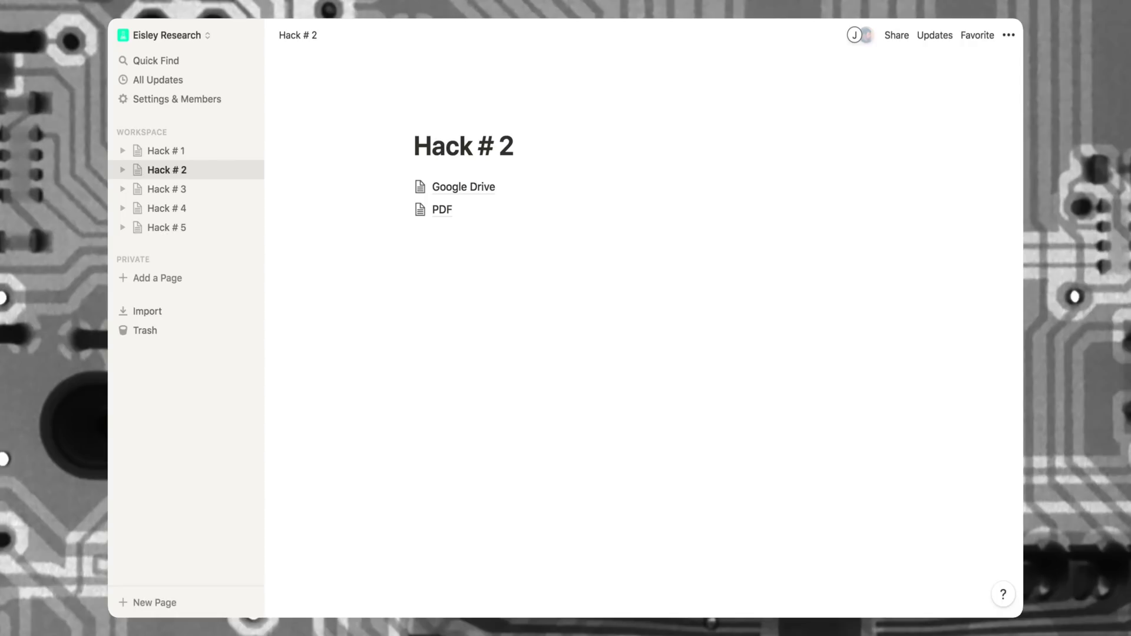
left_click(478, 189)
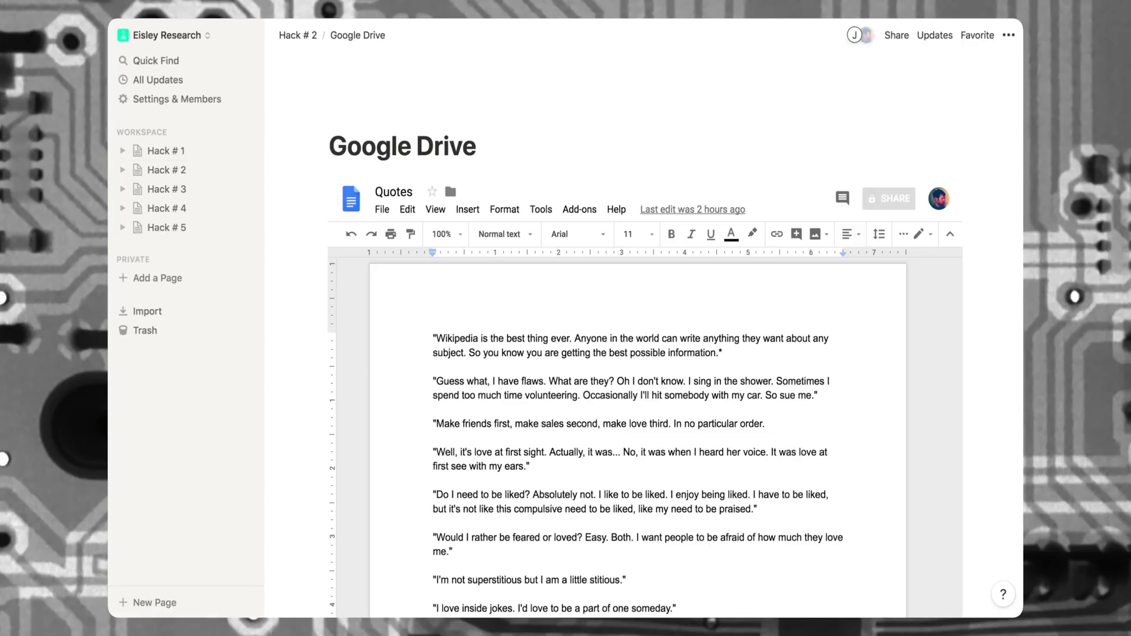
scroll(565, 377, "down", 3)
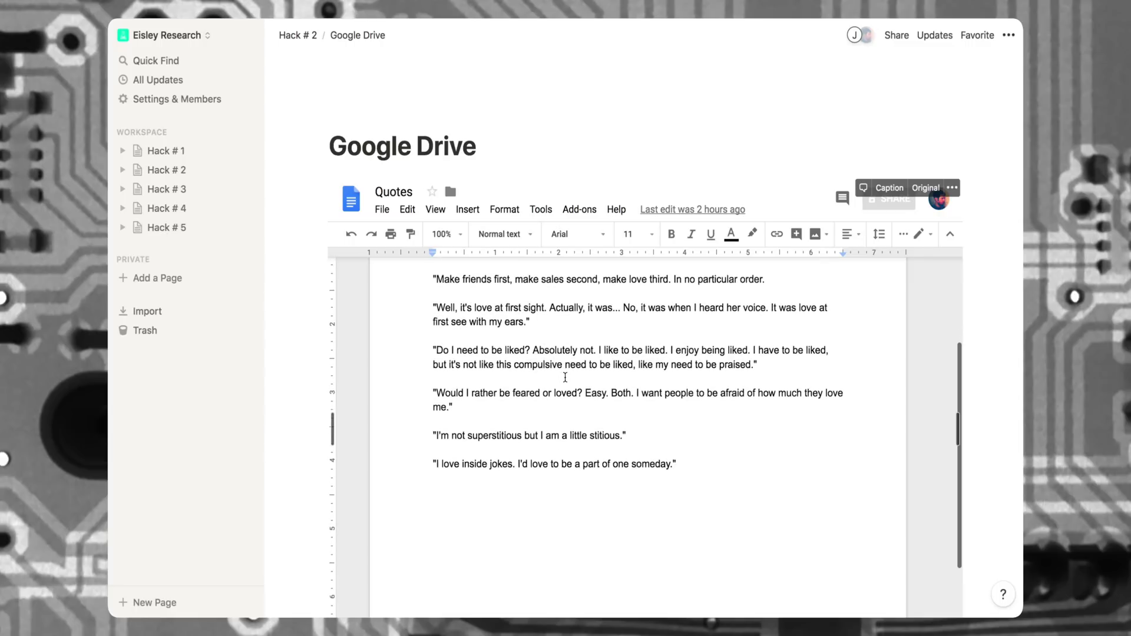
scroll(565, 377, "up", 3)
left_click(733, 348)
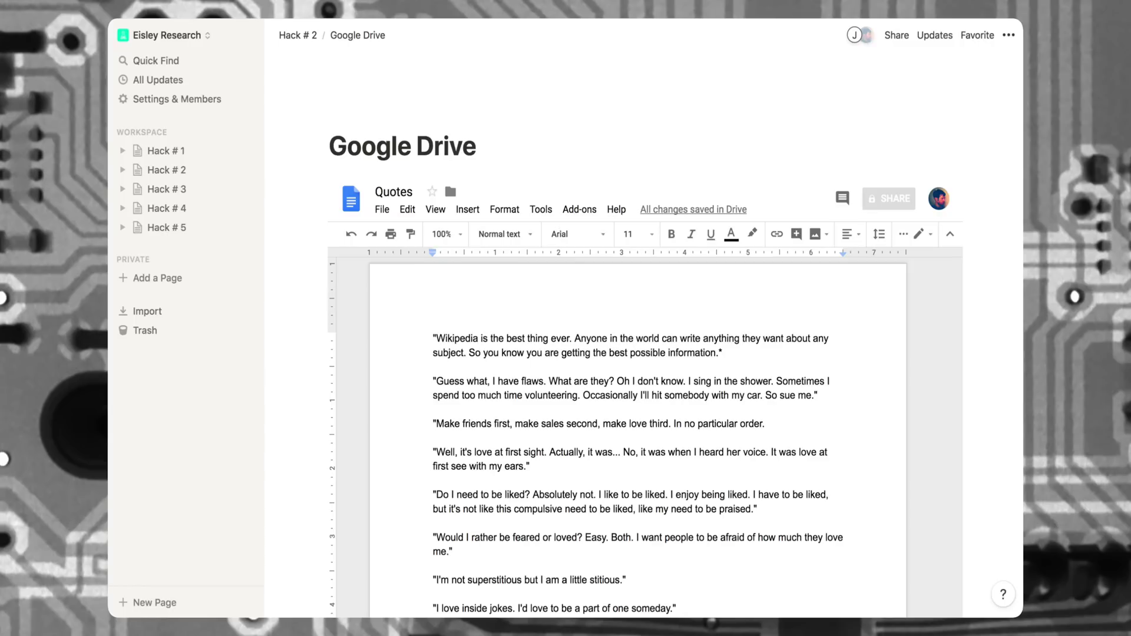
left_click(297, 37)
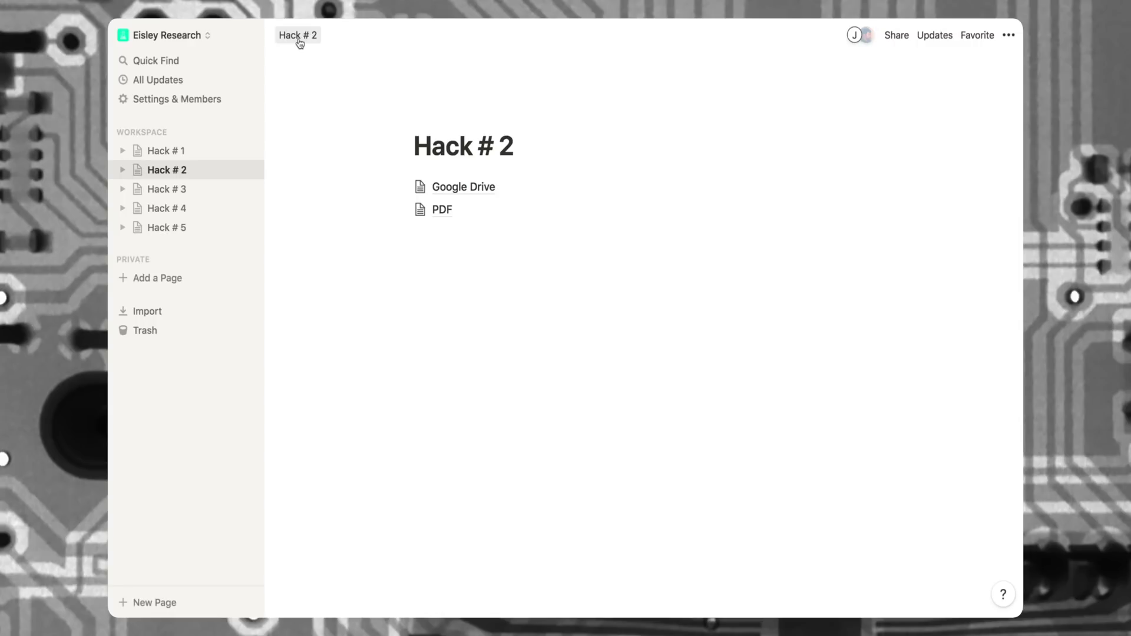
Open the PDF sub-page listed under Hack # 2
left_click(442, 210)
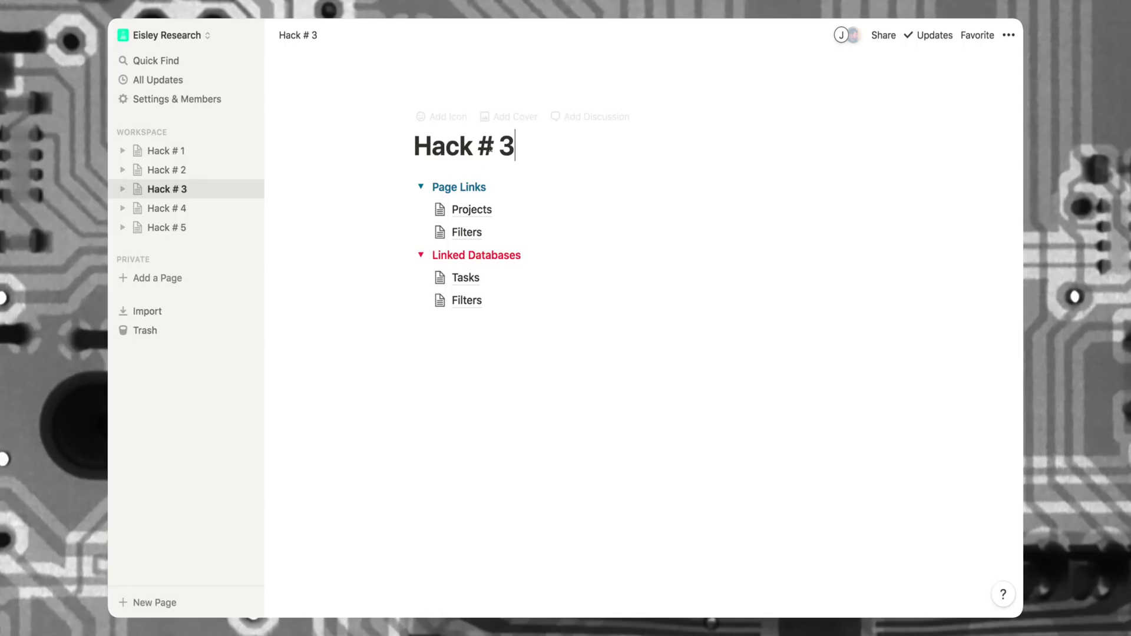
Check the Projects page, then open the Filters page from Hack # 3
left_click(478, 213)
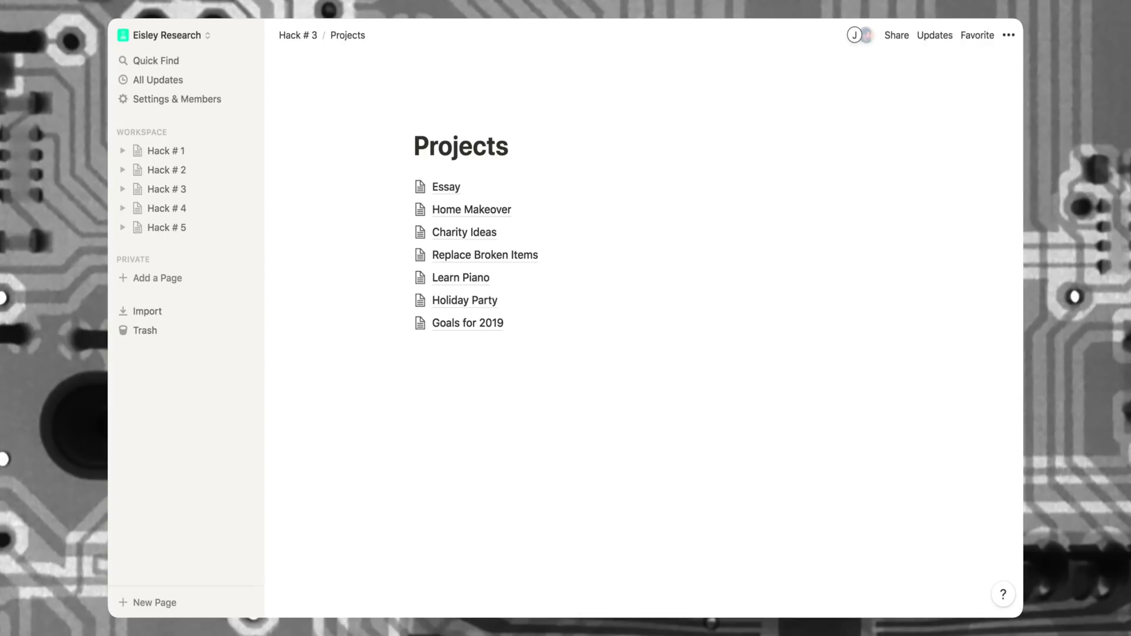
left_click(299, 36)
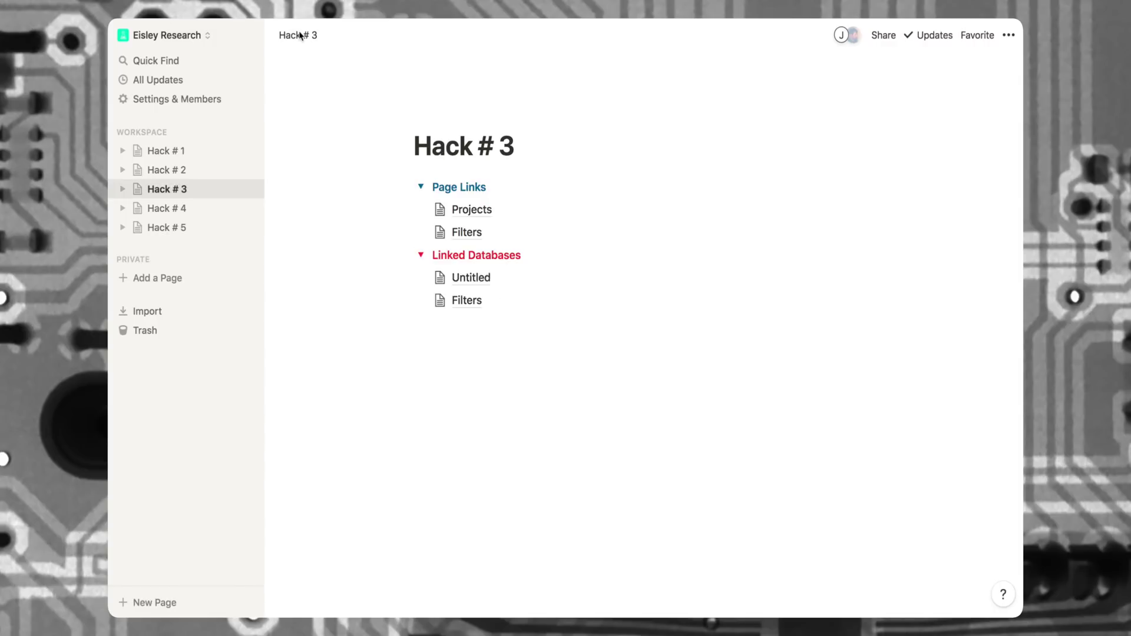
left_click(460, 238)
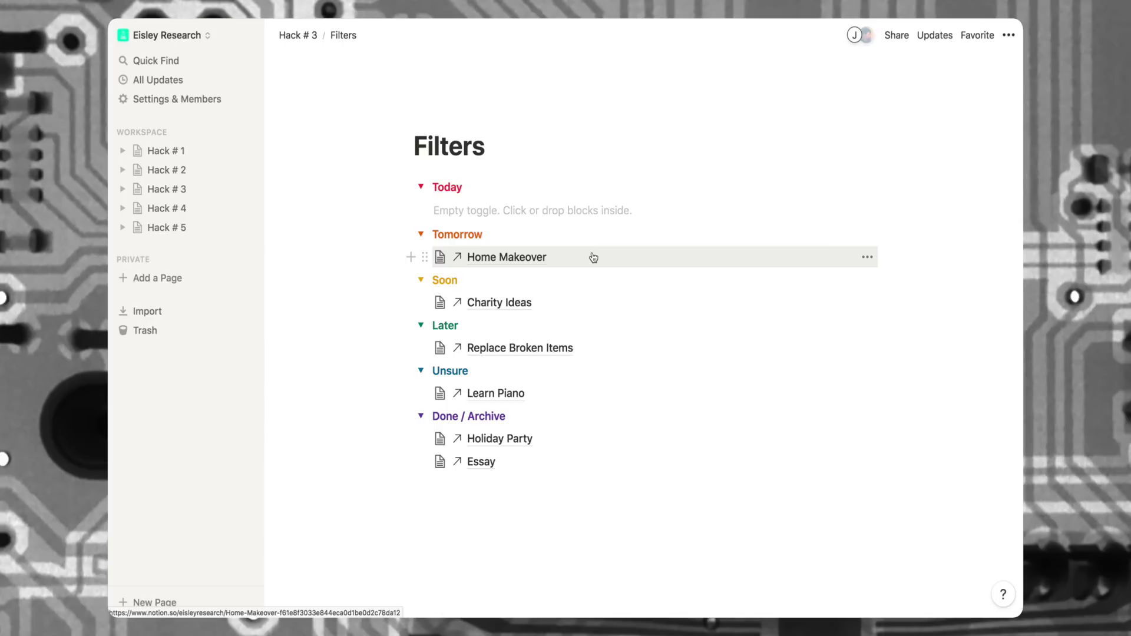
Copy the link to the Goals for 2019 page from the Projects page
left_click(305, 37)
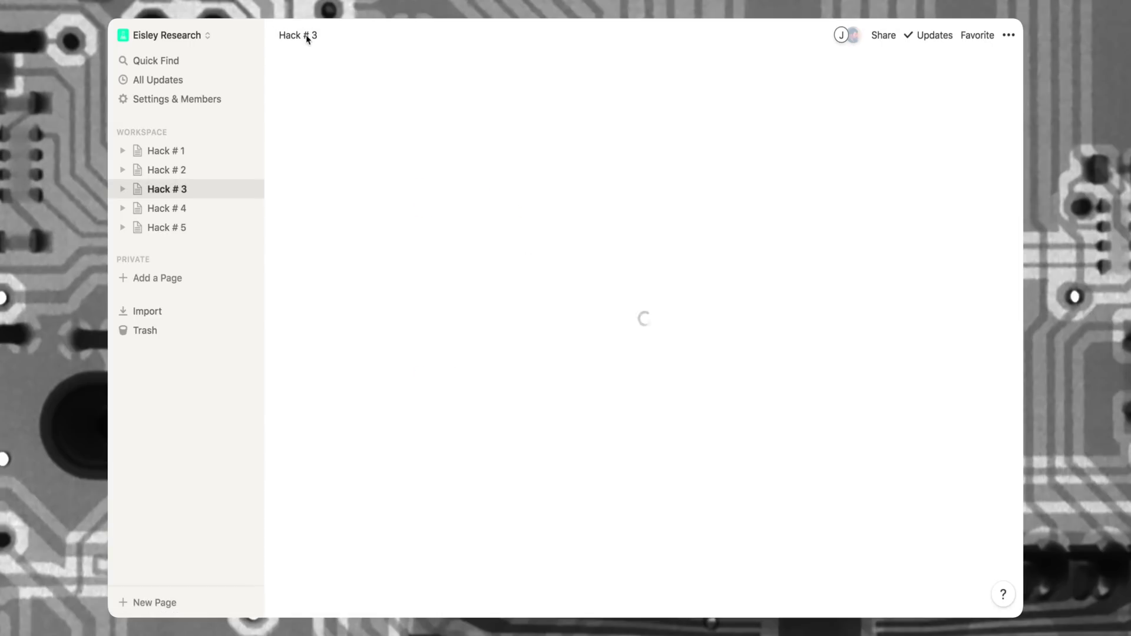
left_click(469, 210)
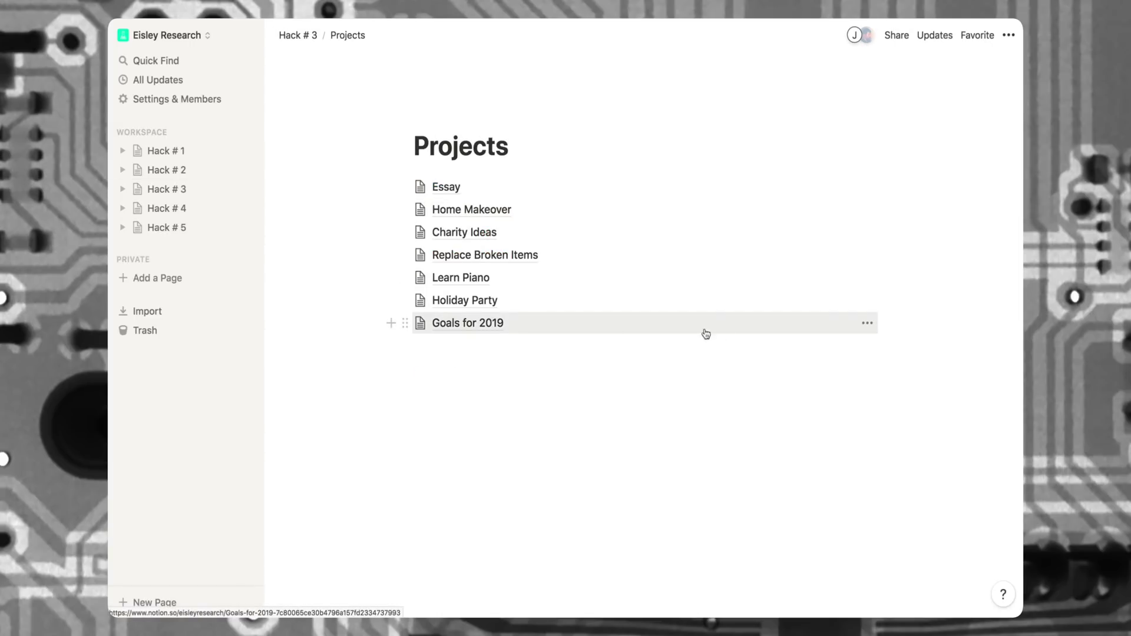
left_click(868, 323)
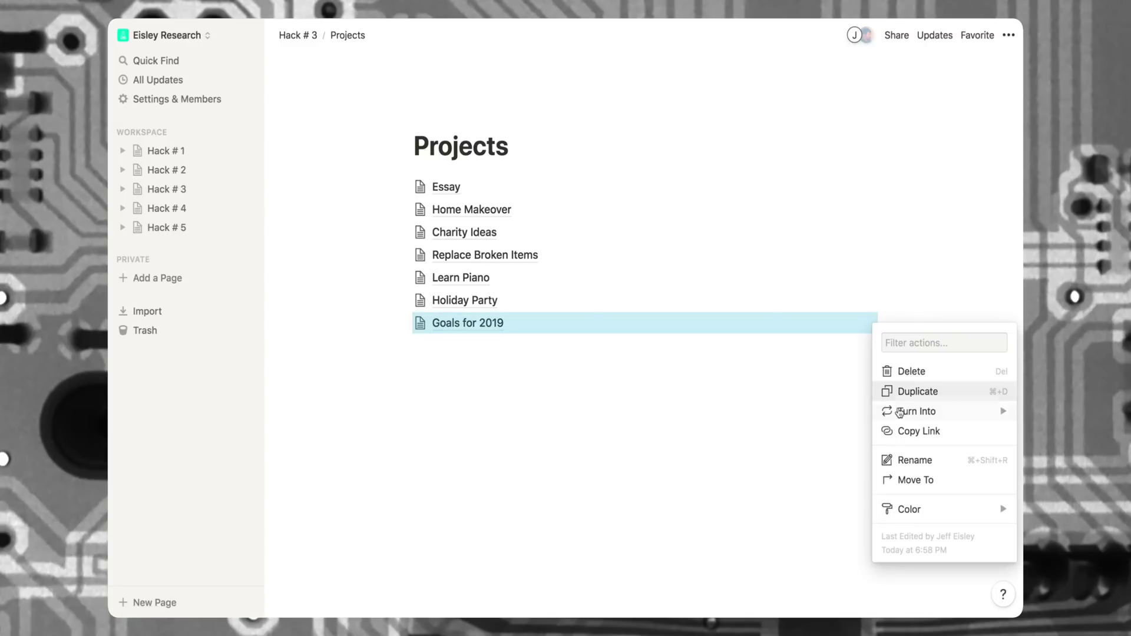
left_click(906, 432)
Paste the Goals for 2019 link under the Today toggle as a page link
left_click(306, 39)
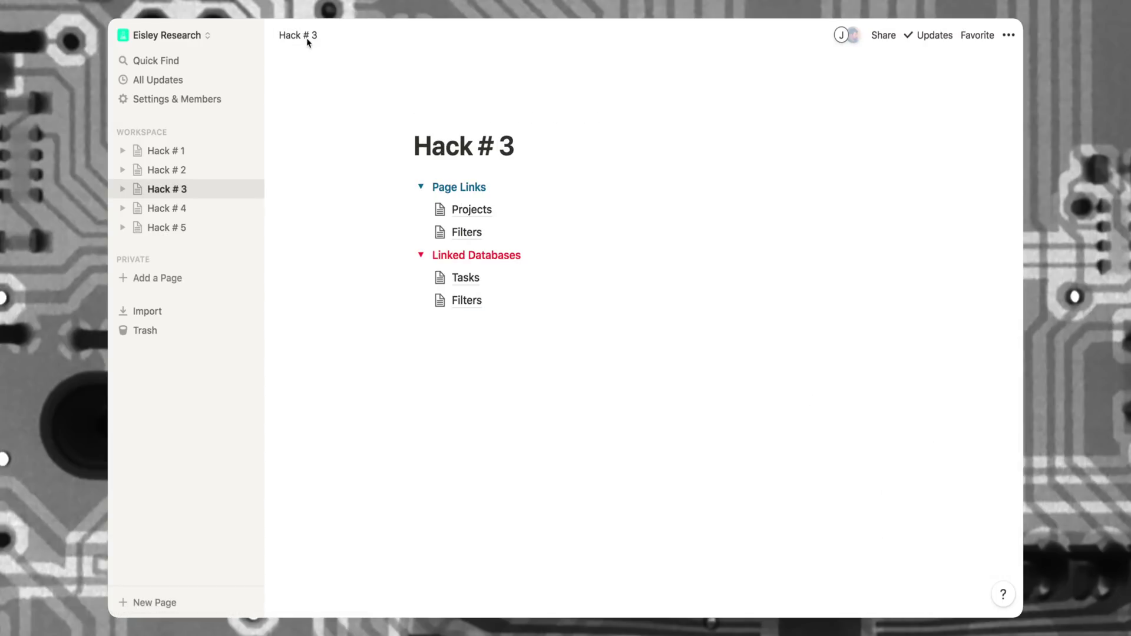
left_click(466, 231)
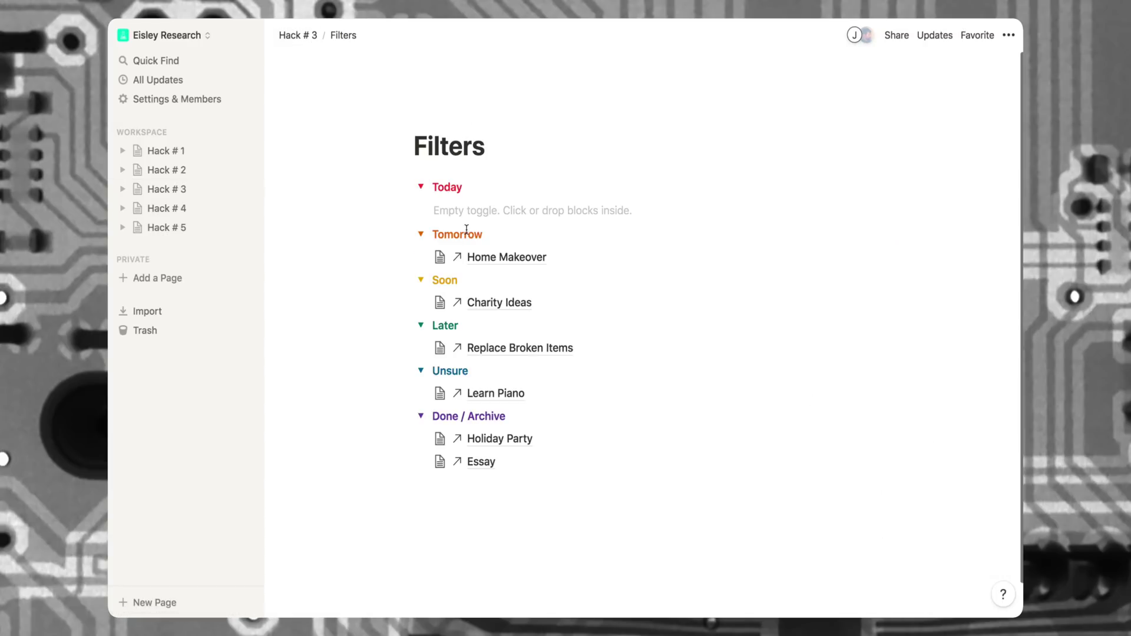
left_click(470, 212)
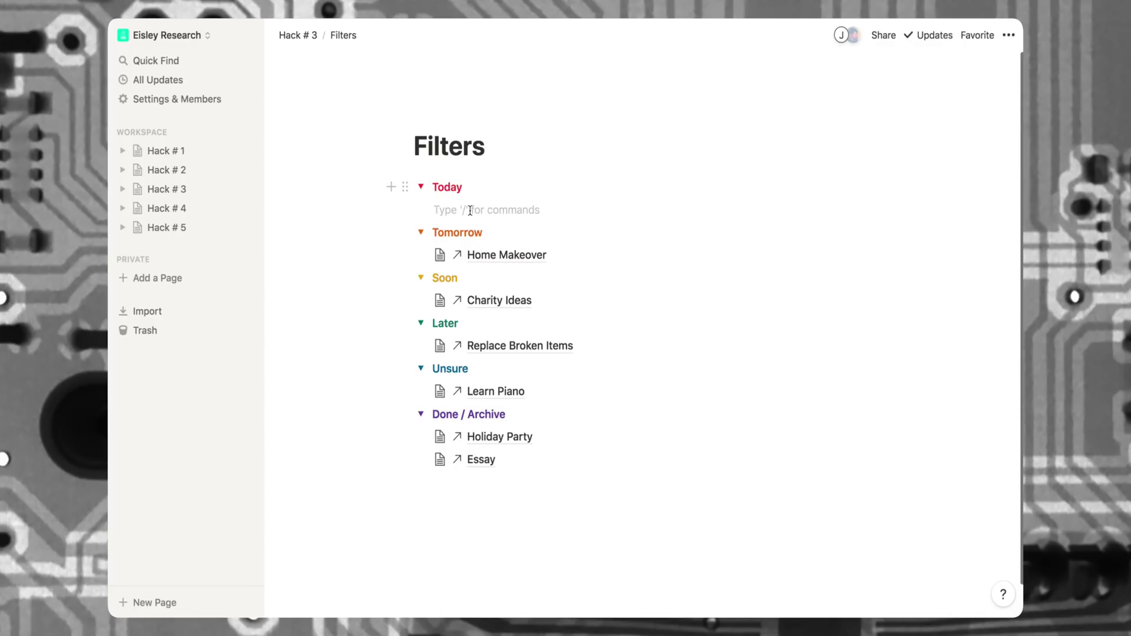
key("ctrl+v")
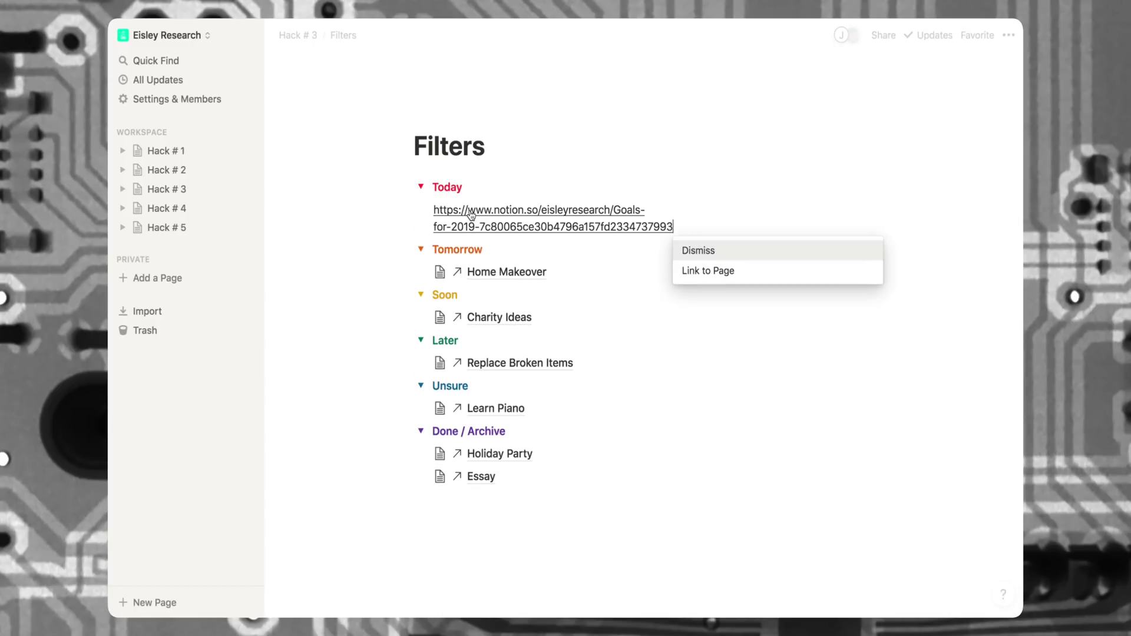
left_click(706, 272)
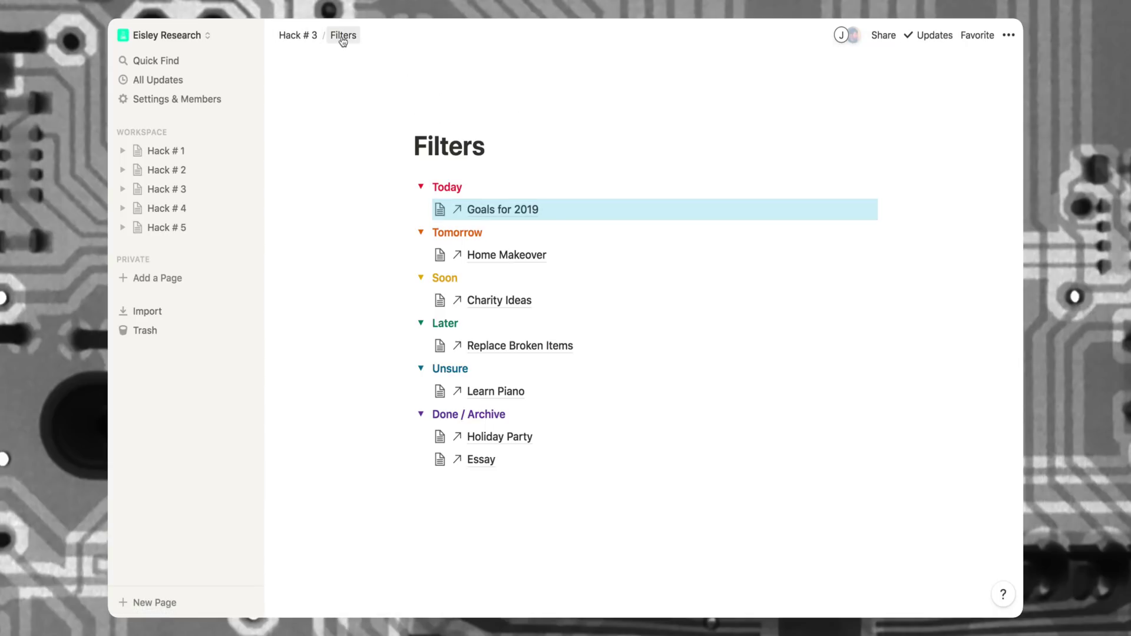
left_click(506, 213)
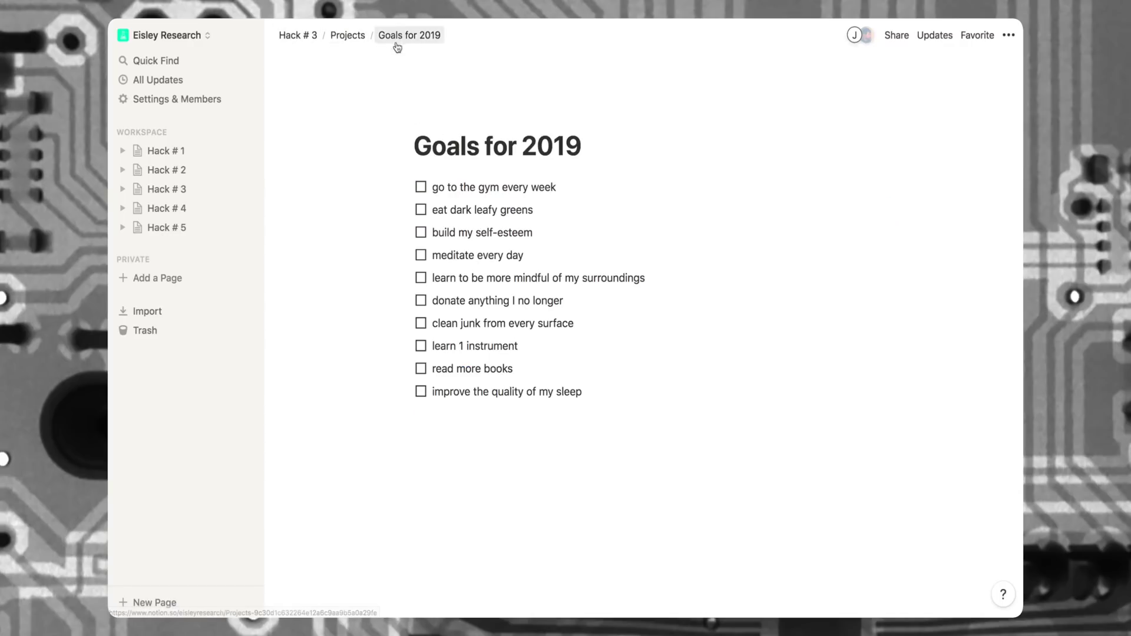
Select the ten goals on Goals for 2019, then return to Hack # 3
left_click(580, 188)
left_click_drag(580, 190, 589, 390)
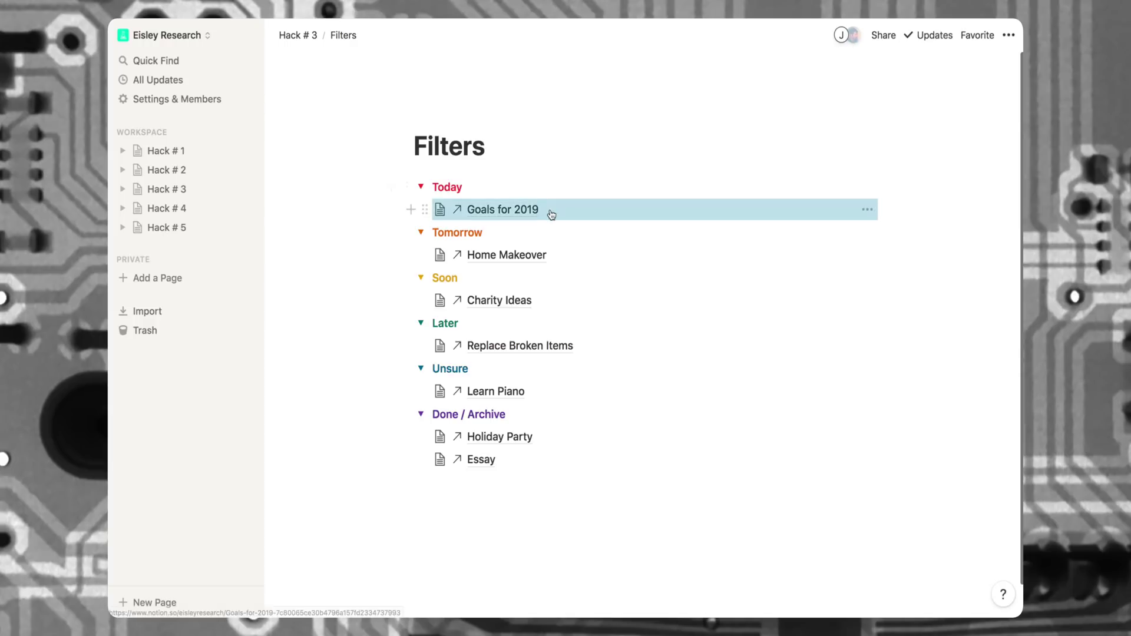
left_click(527, 183)
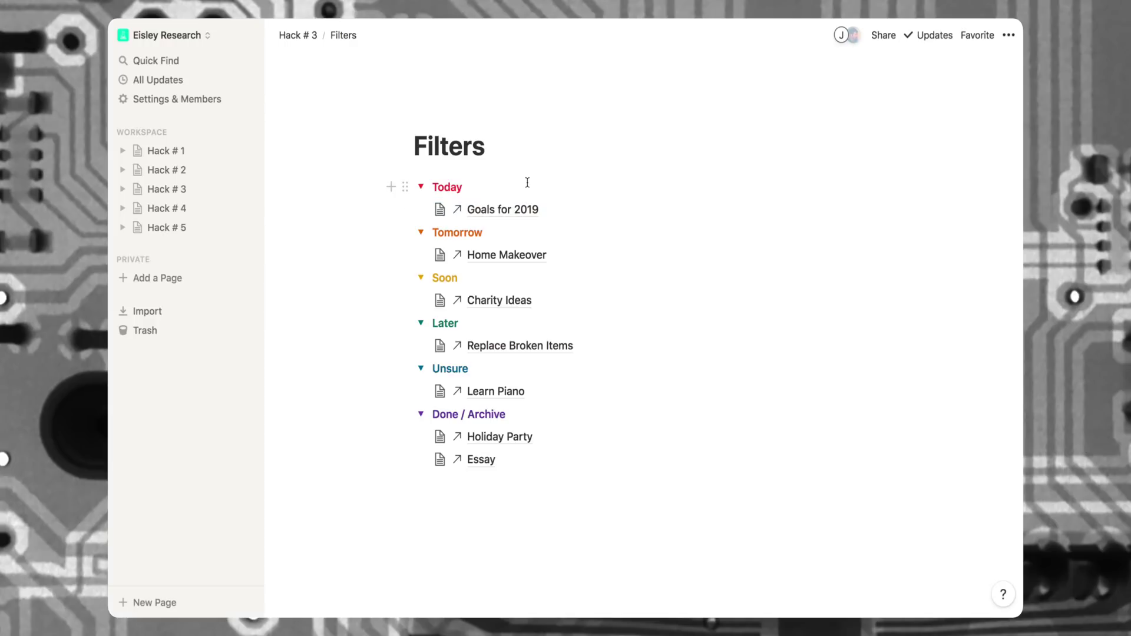
left_click(290, 35)
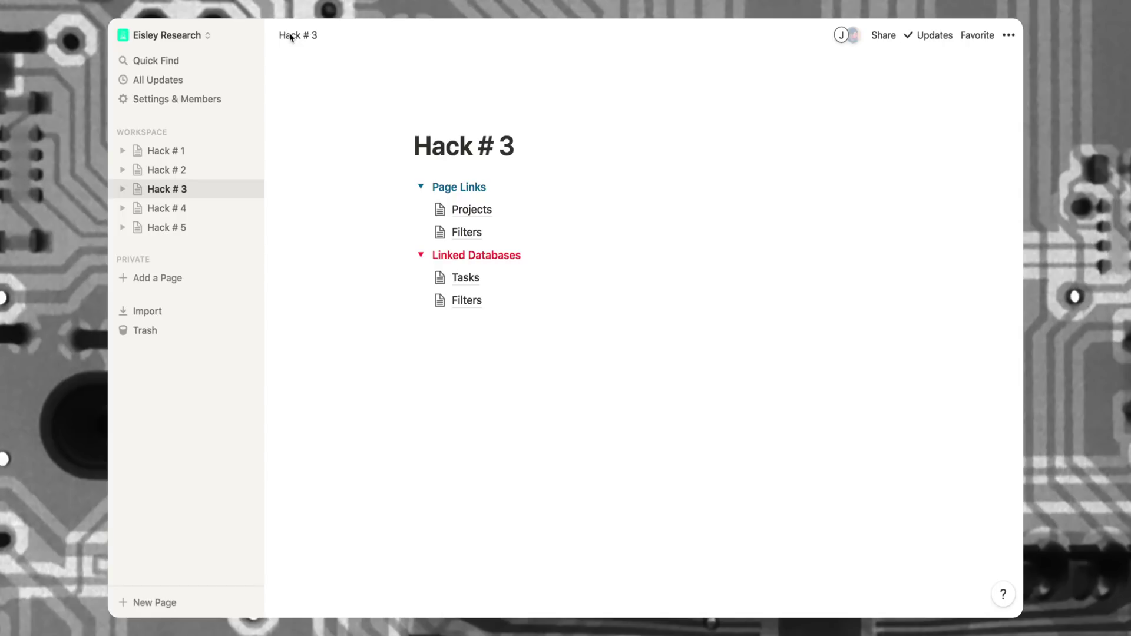
Preview the 'plan my next trip' task, then open the linked-database Filters Home subpage
left_click(465, 277)
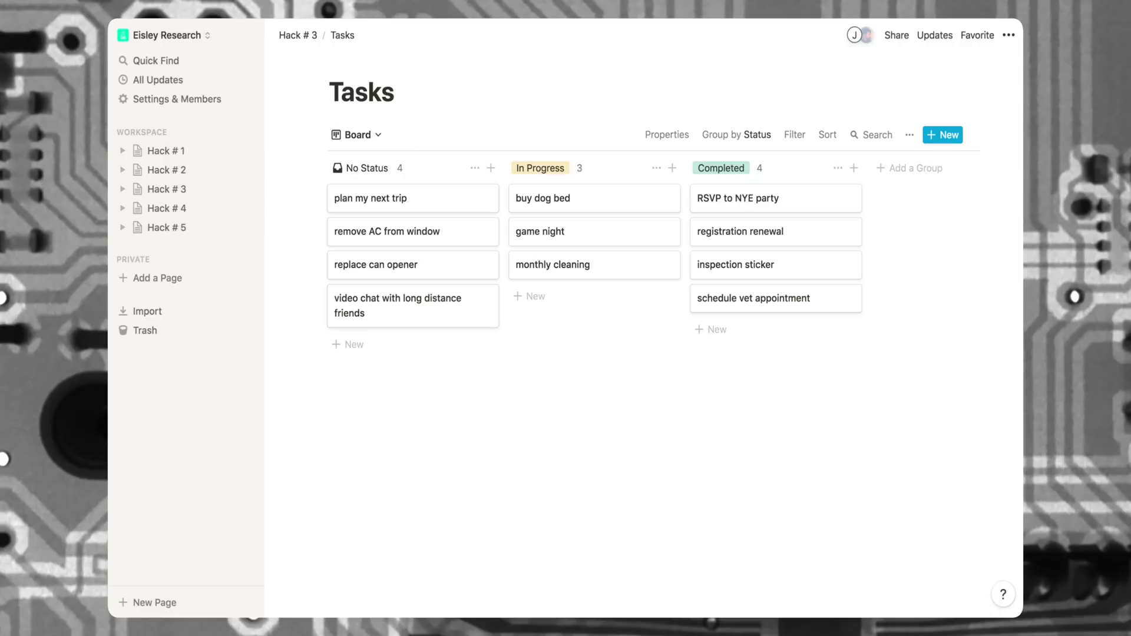
left_click(448, 205)
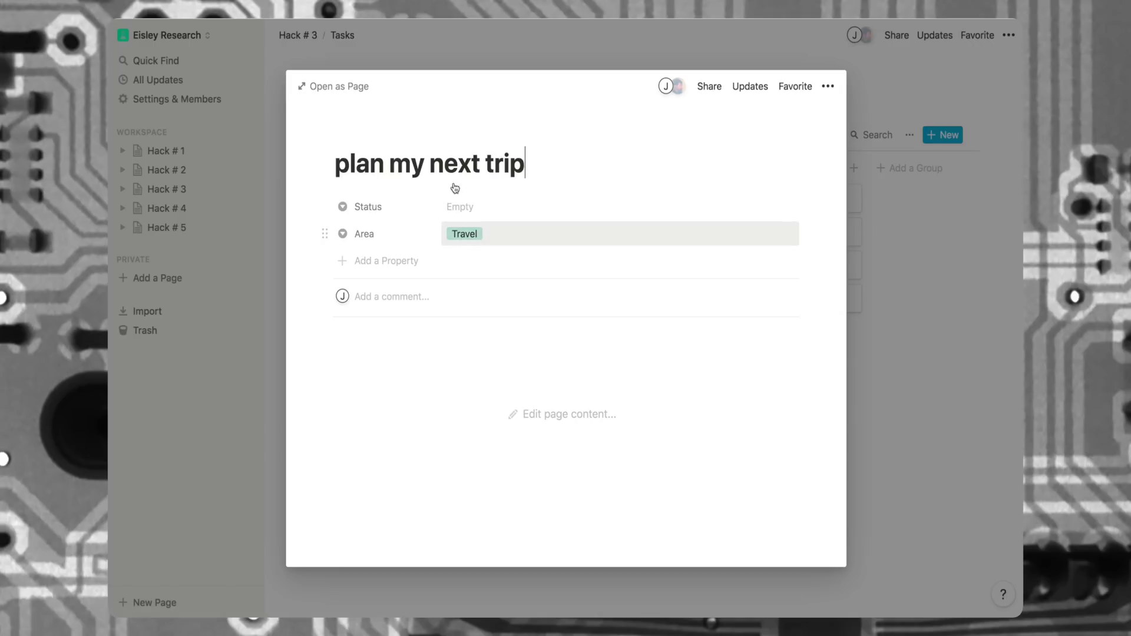
left_click(444, 49)
left_click(298, 34)
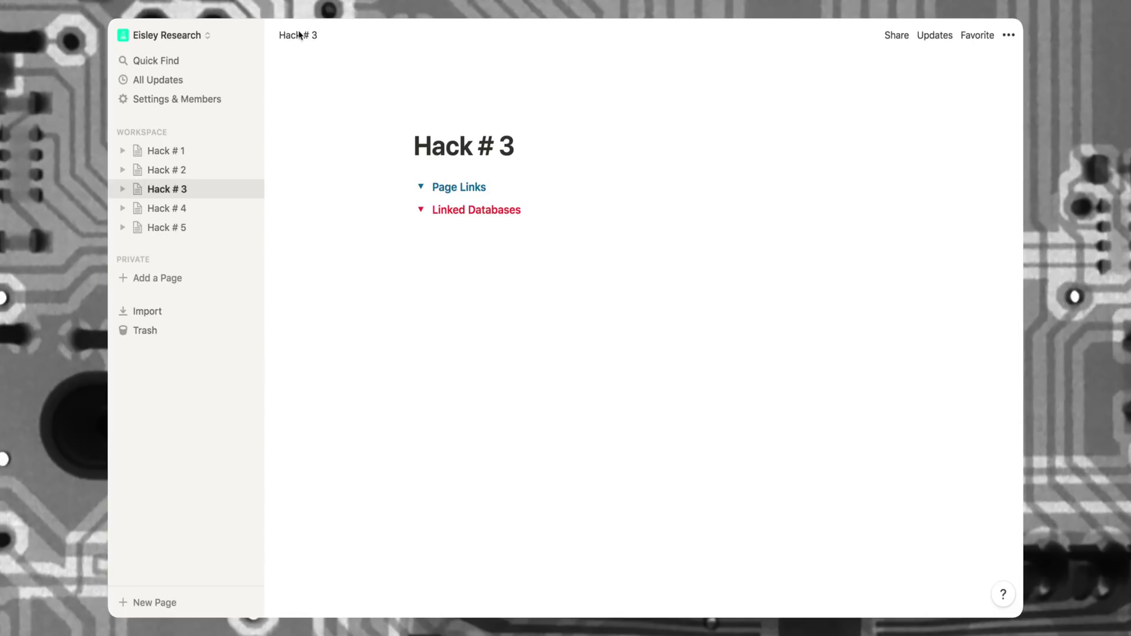
left_click(472, 304)
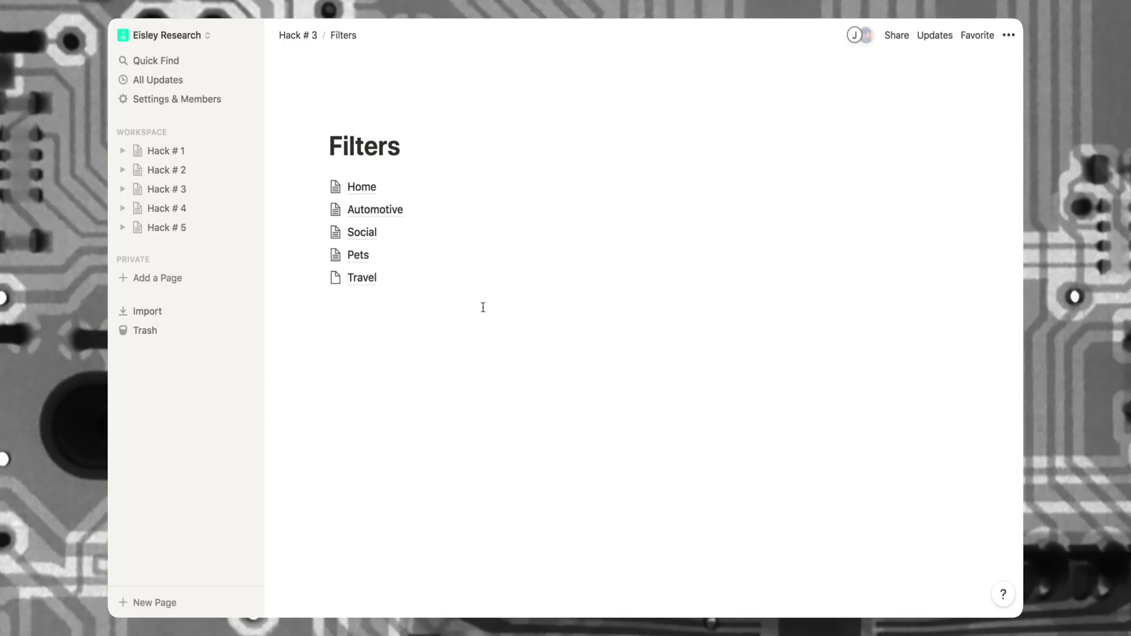
left_click(388, 187)
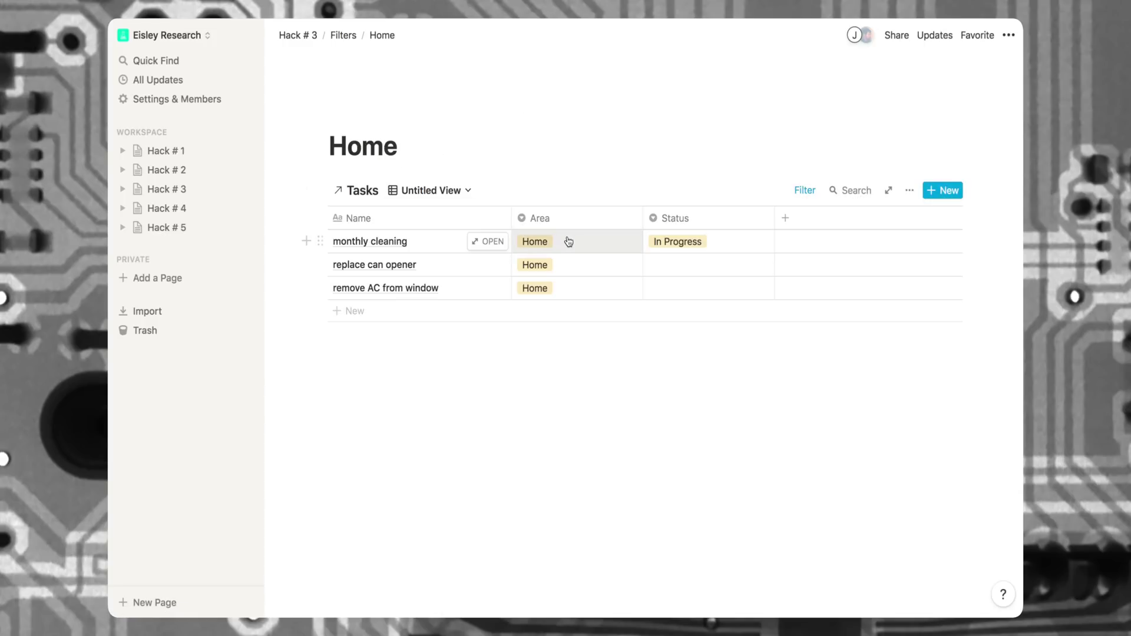
left_click(344, 37)
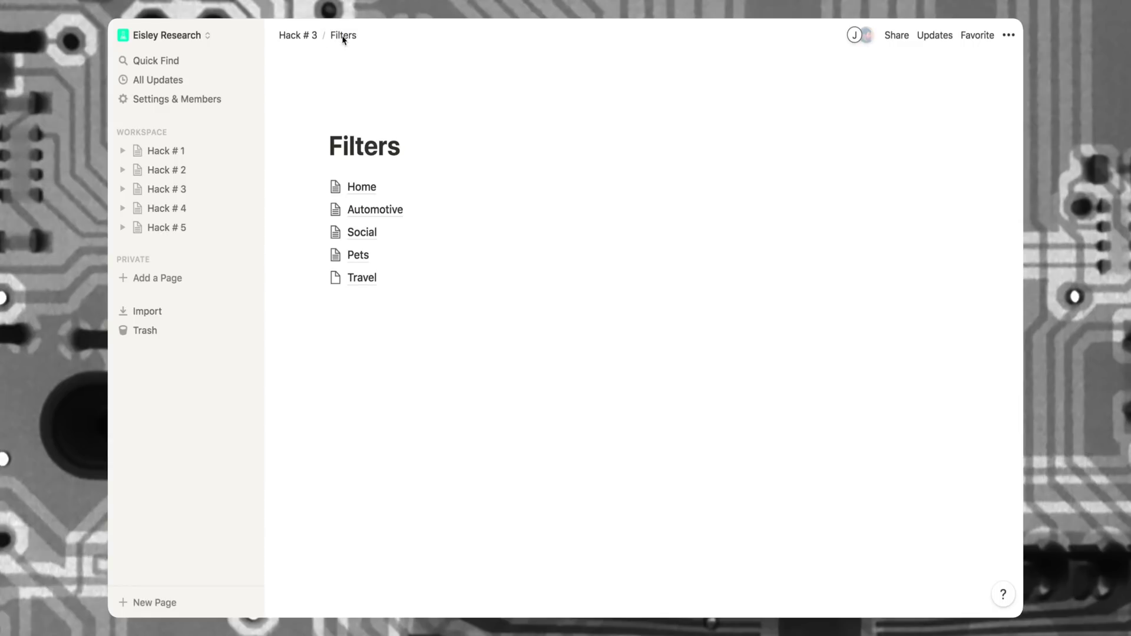
left_click(370, 232)
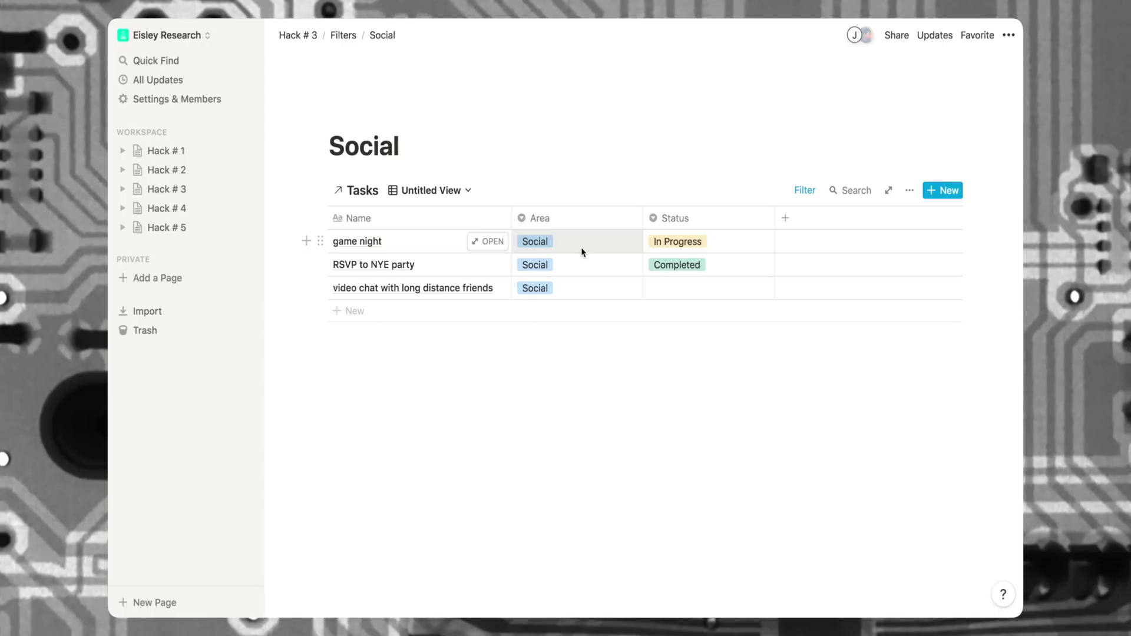
left_click(345, 36)
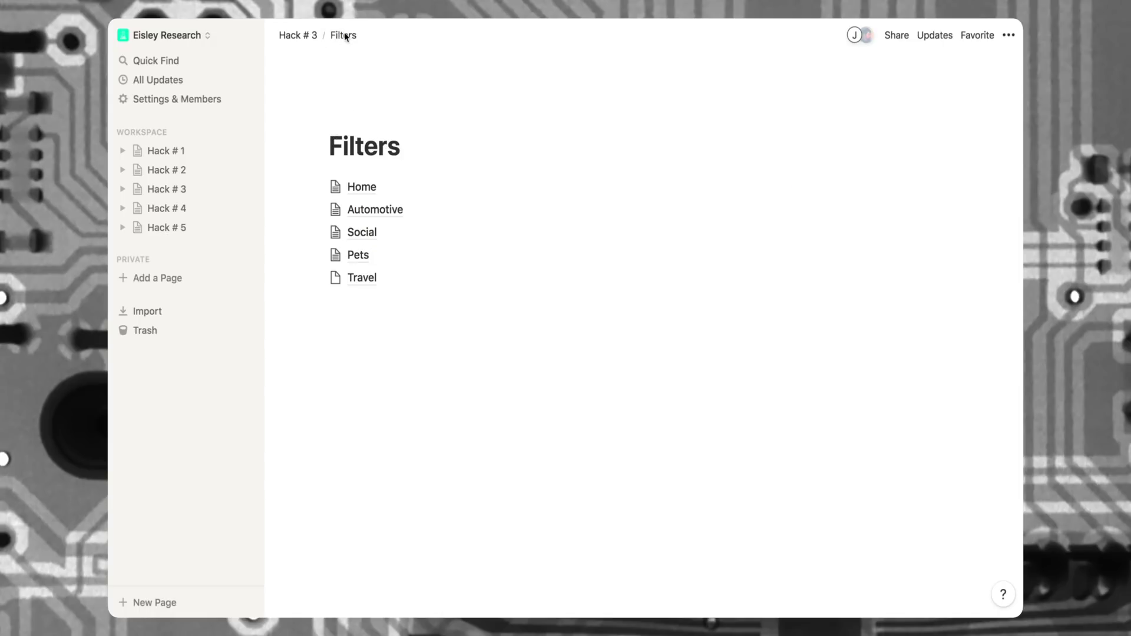
left_click(357, 277)
Insert a linked database block on the Travel page connected to the Tasks database
left_click(456, 188)
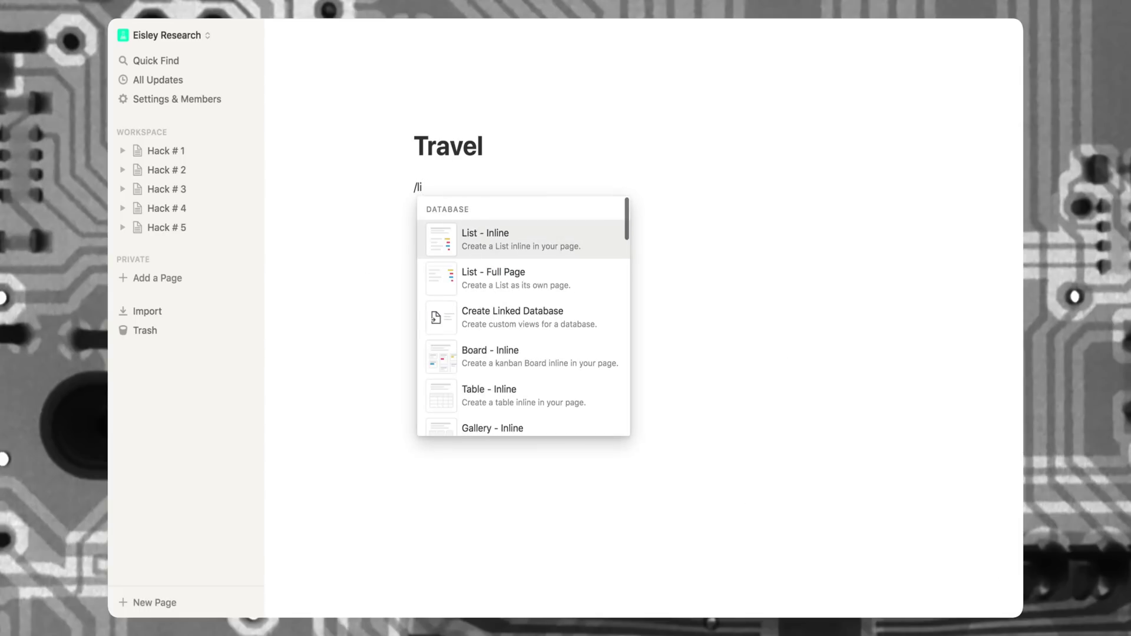
mouse_move(492, 246)
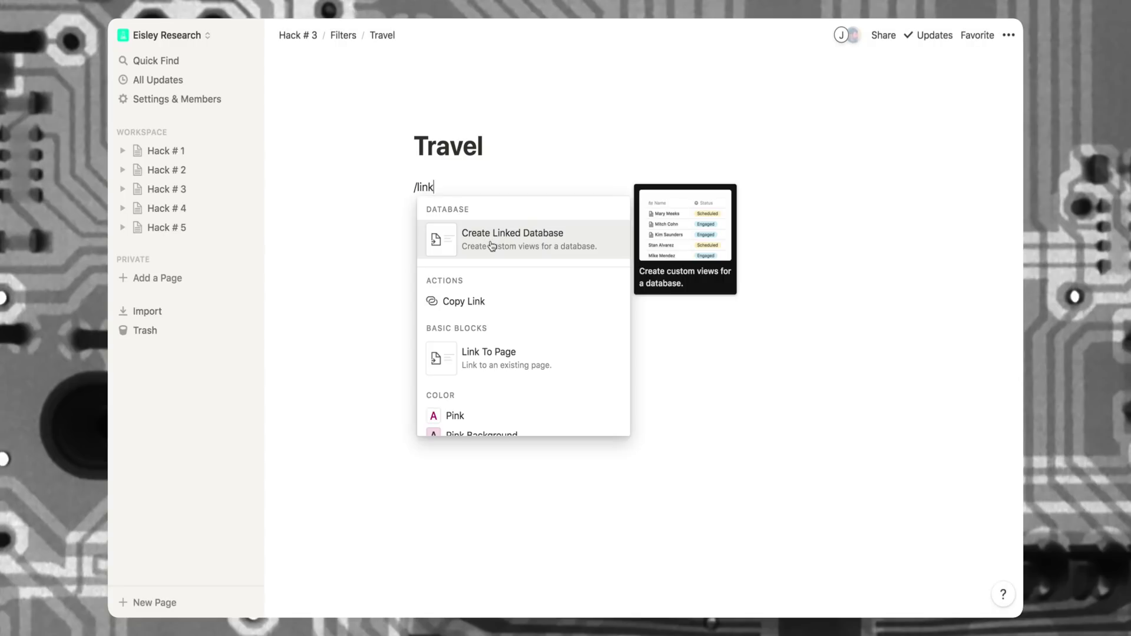
left_click(492, 246)
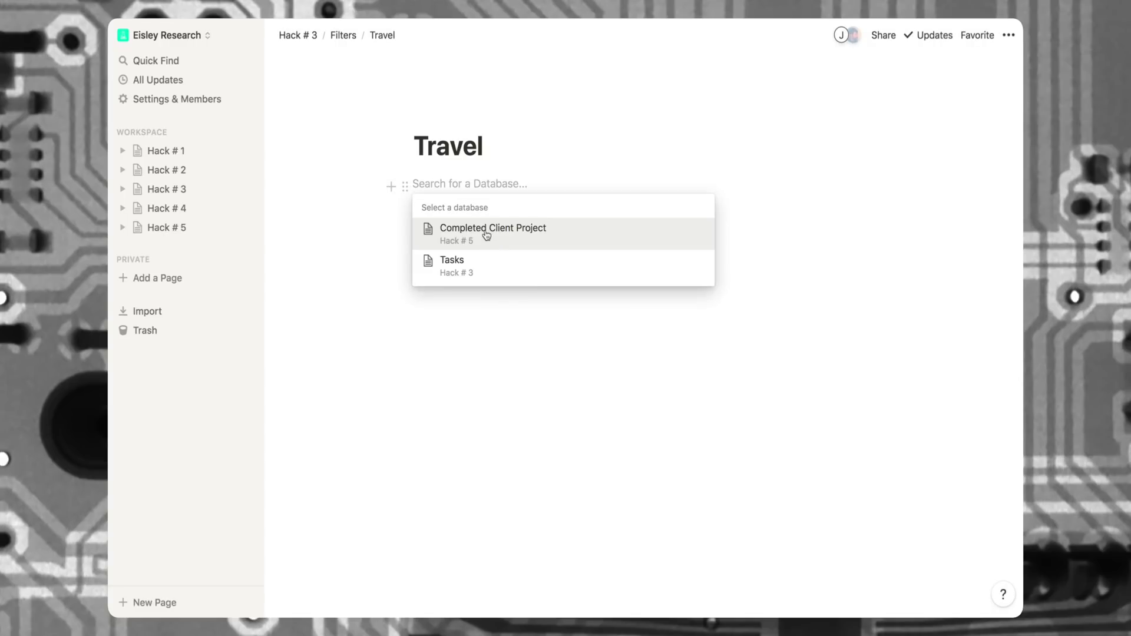
left_click(466, 271)
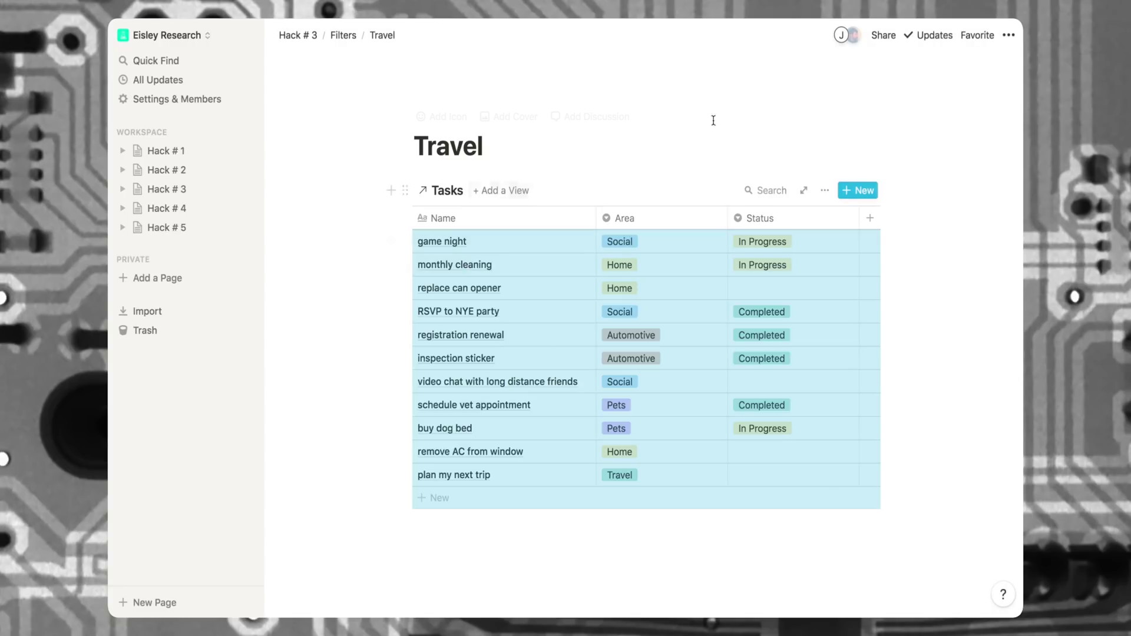
Turn on Full Width for the Travel page
left_click(1009, 35)
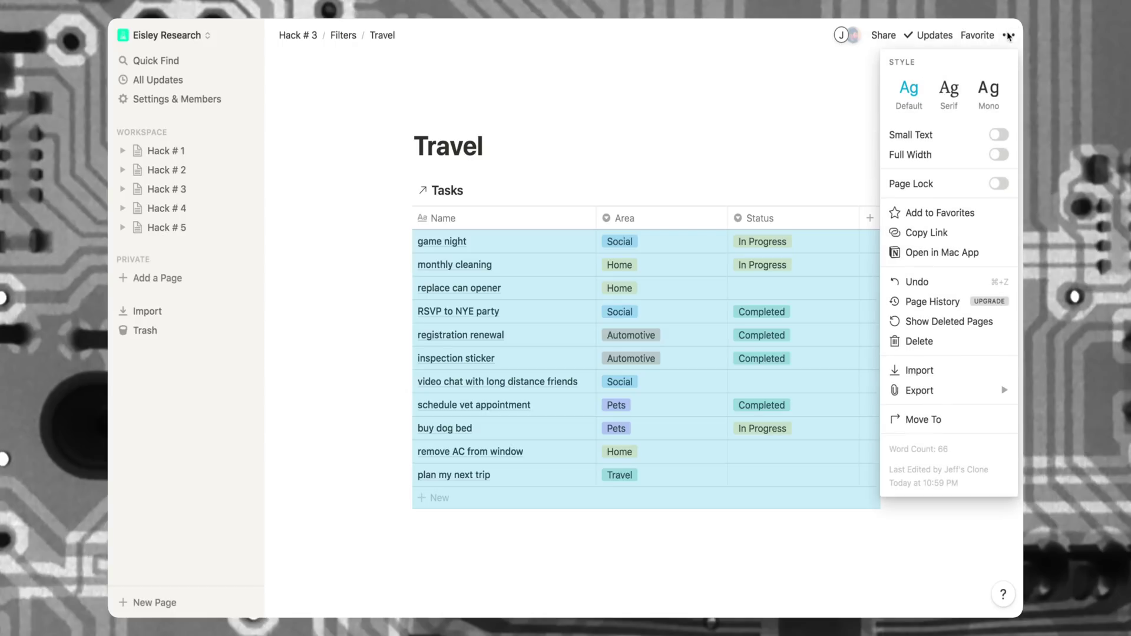
left_click(999, 155)
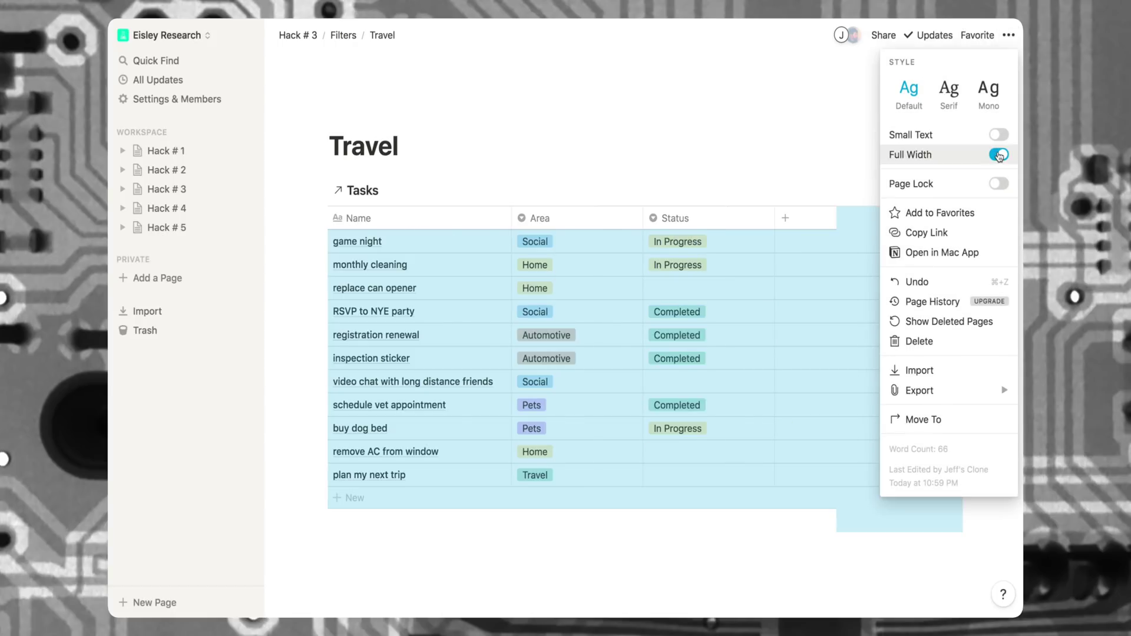
left_click(1014, 37)
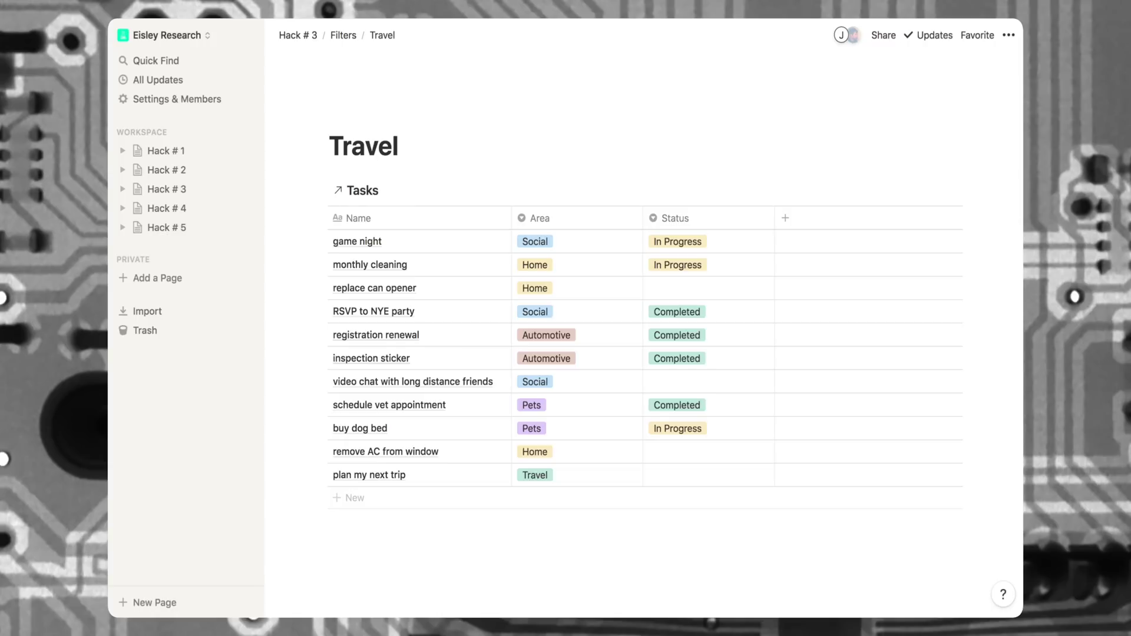
mouse_move(866, 192)
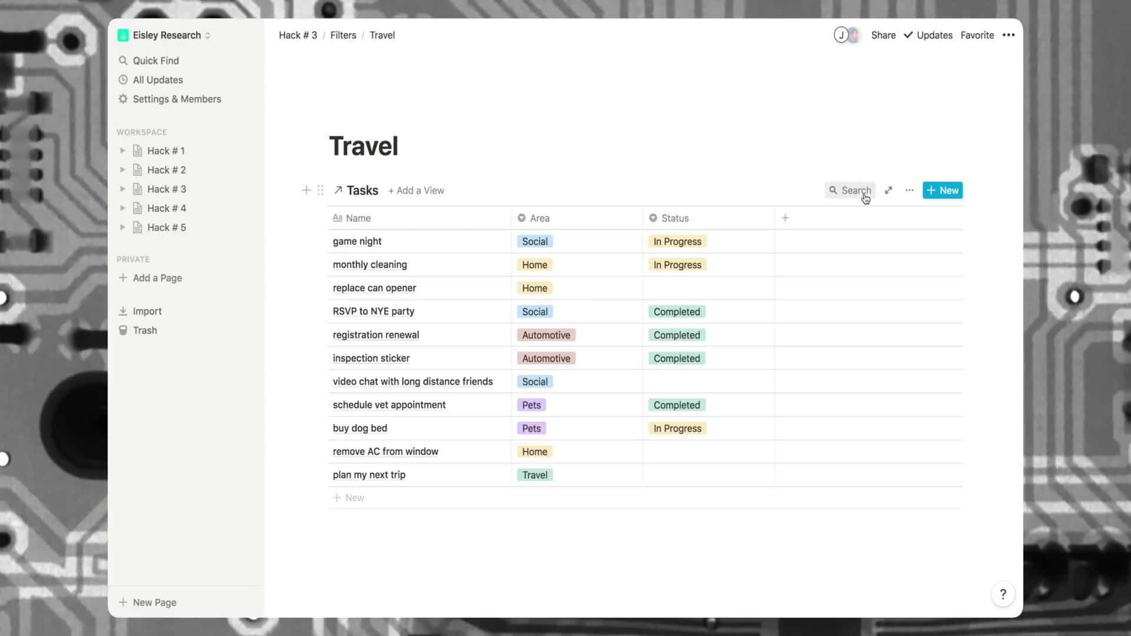
left_click(909, 190)
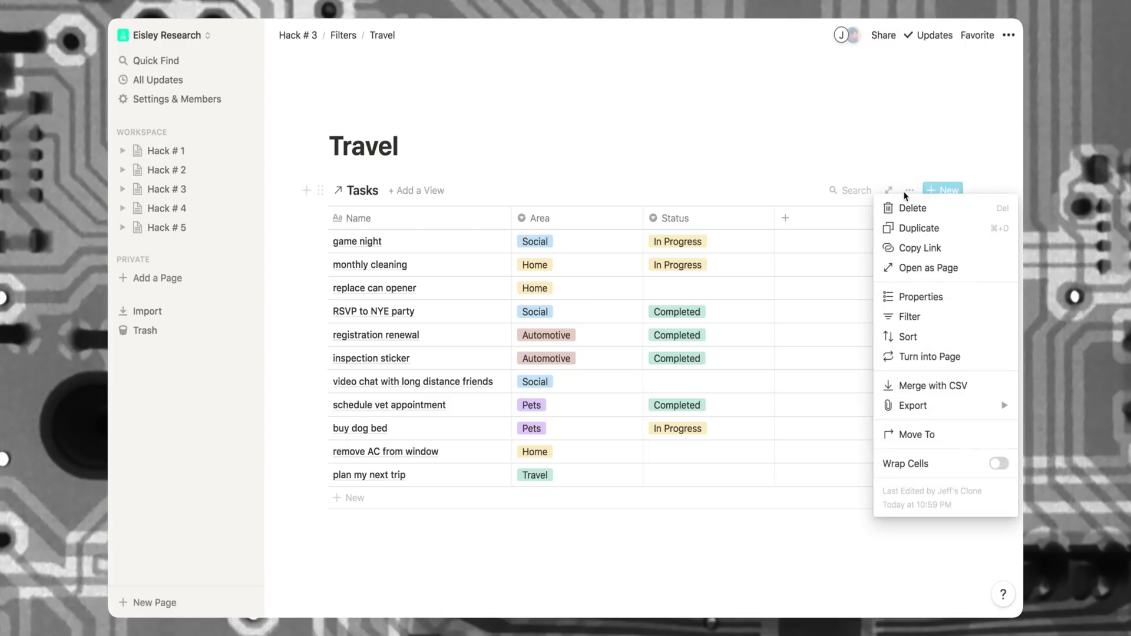
Add an 'Area is Travel' filter to the Tasks table, leaving only 'plan my next trip'
left_click(922, 317)
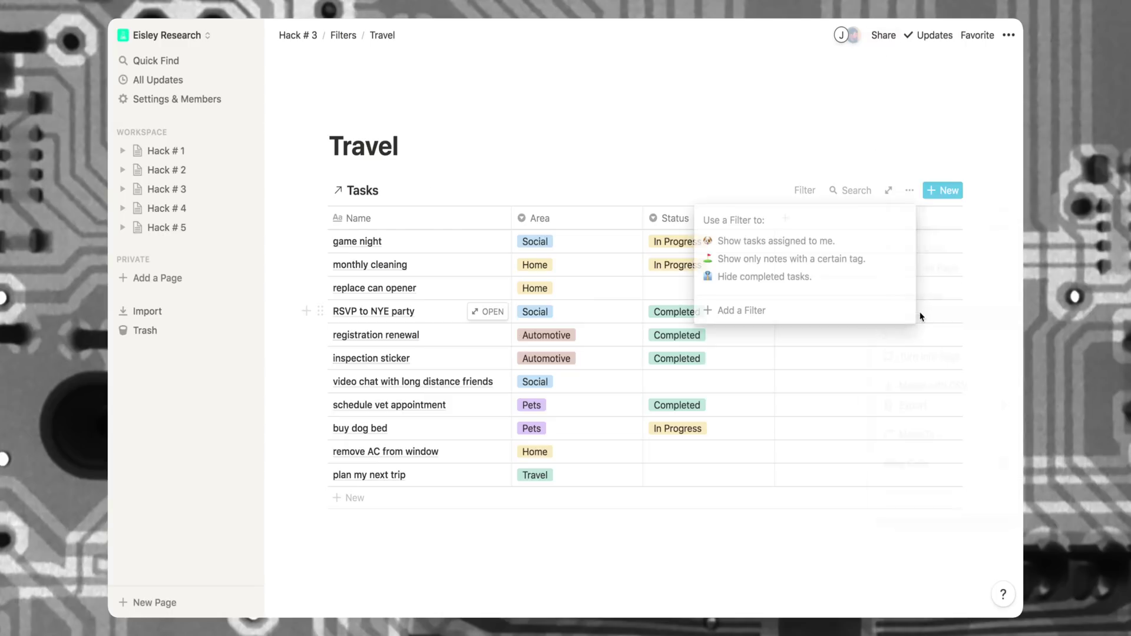
left_click(745, 307)
left_click(736, 222)
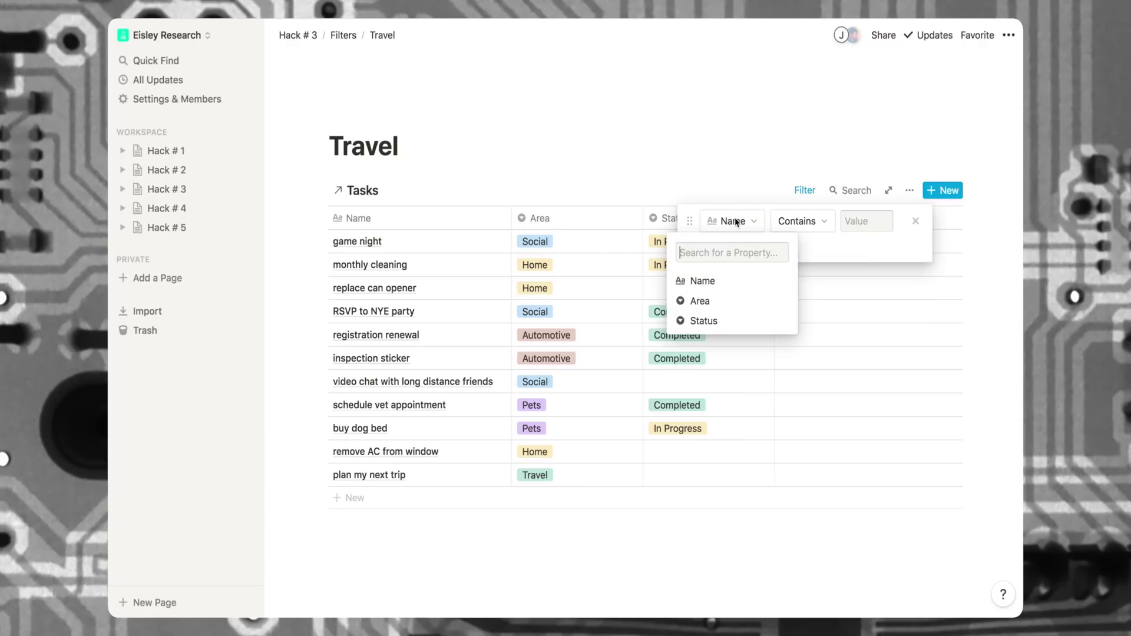
left_click(718, 303)
left_click(830, 225)
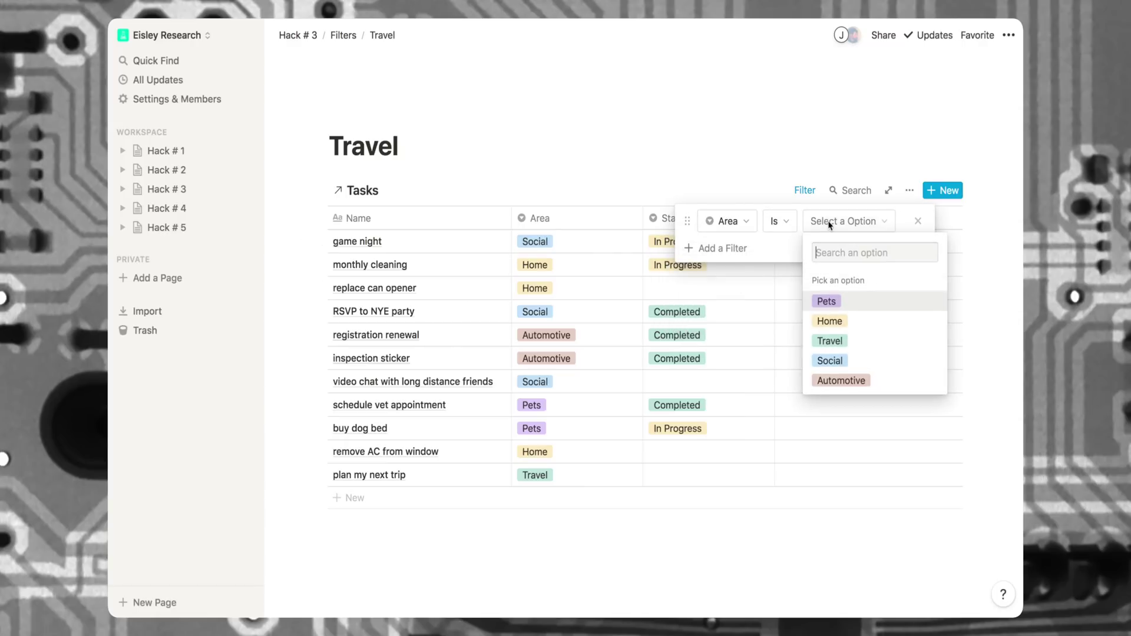
left_click(831, 341)
key("Escape")
left_click(838, 341)
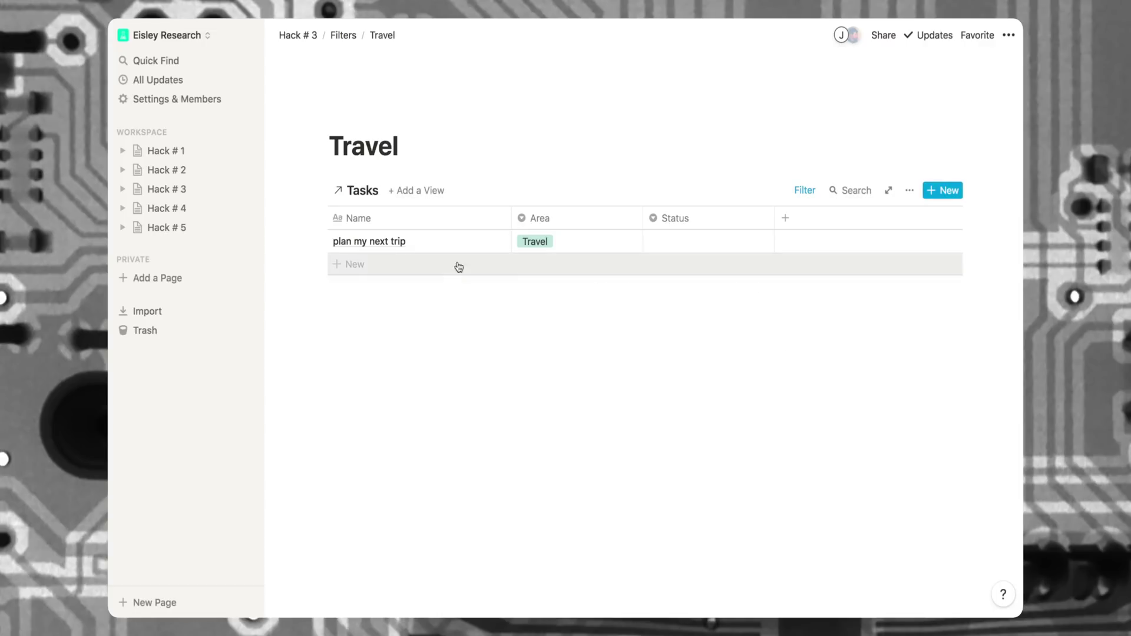
left_click(344, 35)
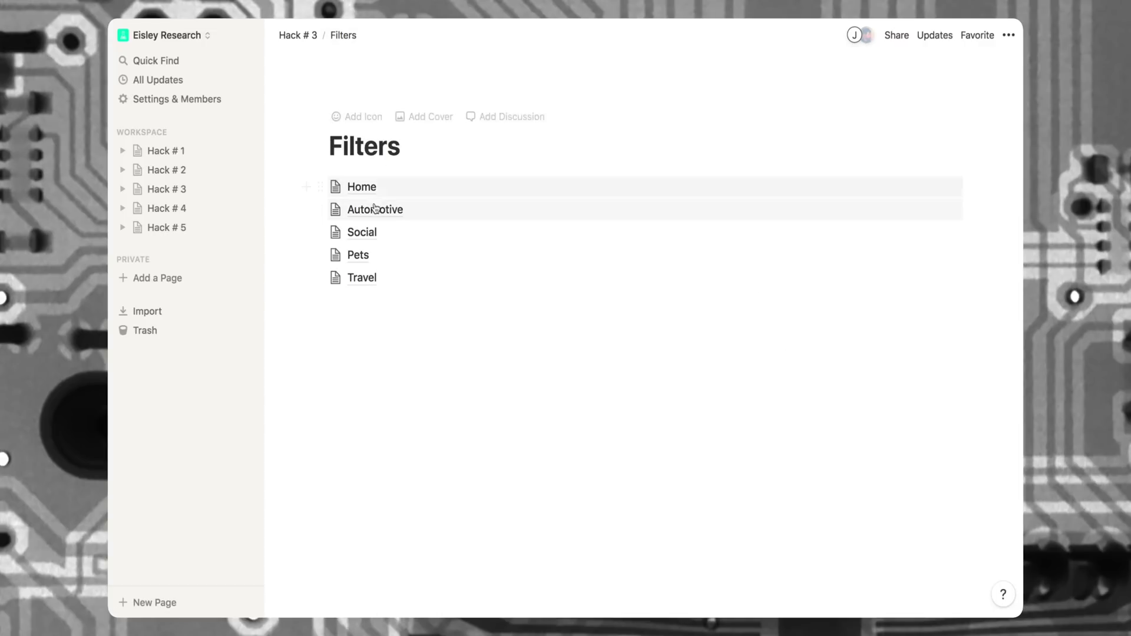
Open the Home subpage and drag its Tasks table of three Home-area tasks to the top
left_click(362, 187)
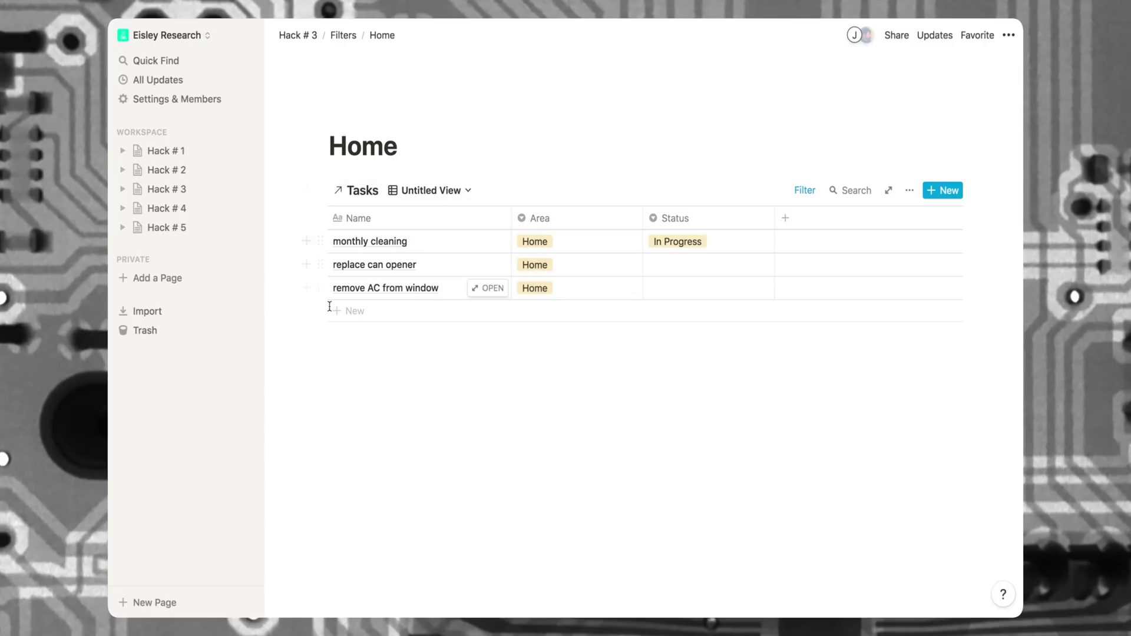
left_click_drag(320, 189, 319, 97)
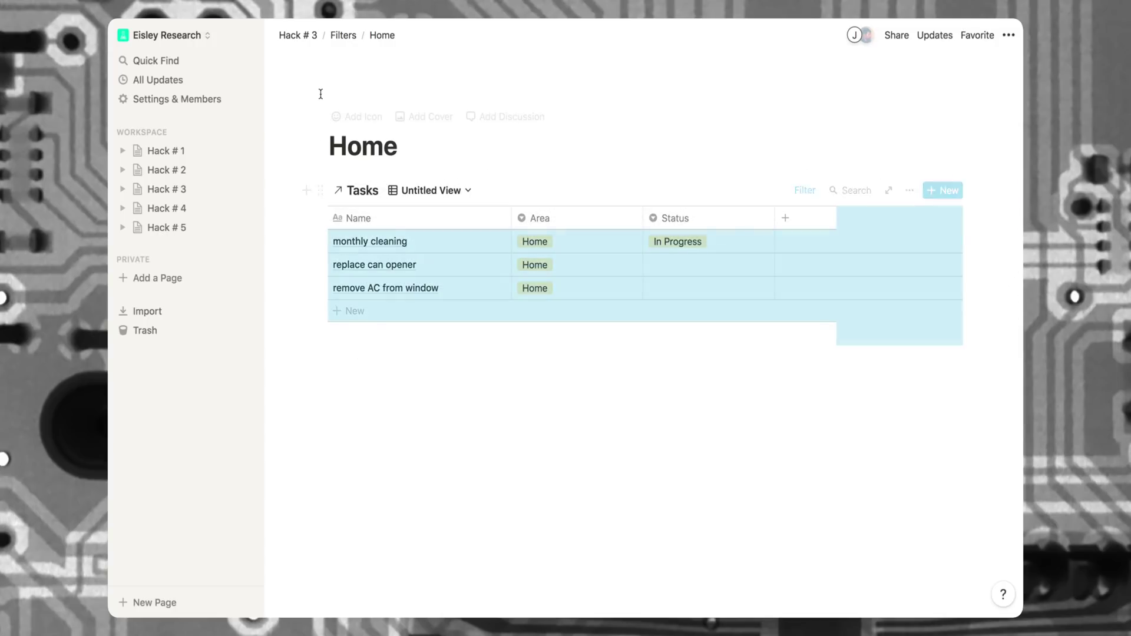
left_click(403, 134)
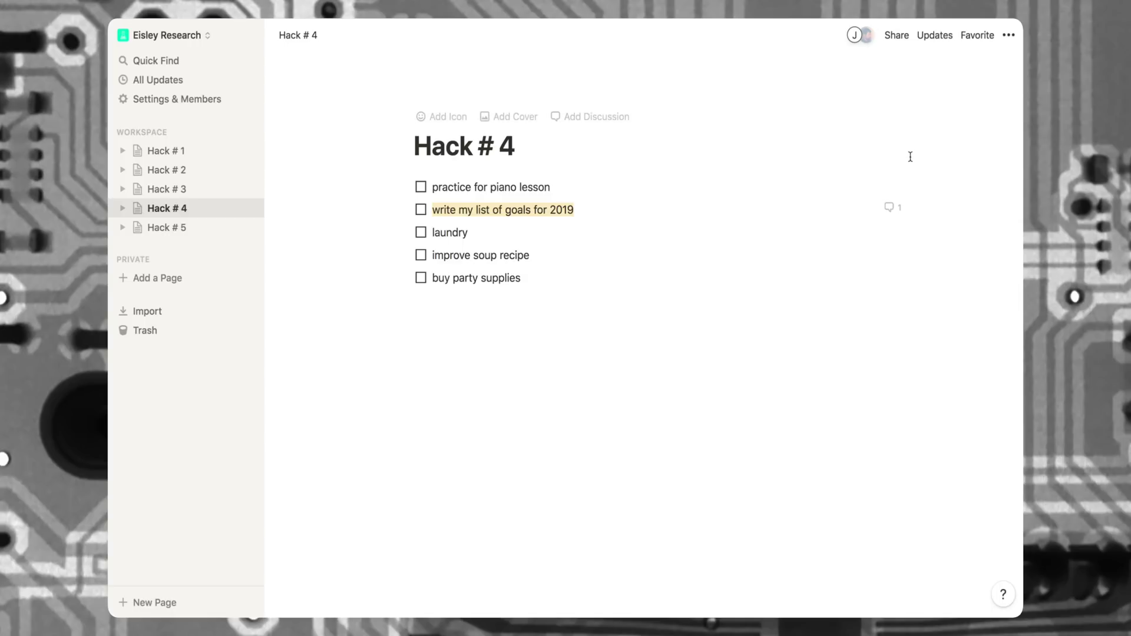
Reply '- use Notion even more!' on the goals to-do's comment thread, then resolve the thread
left_click(892, 209)
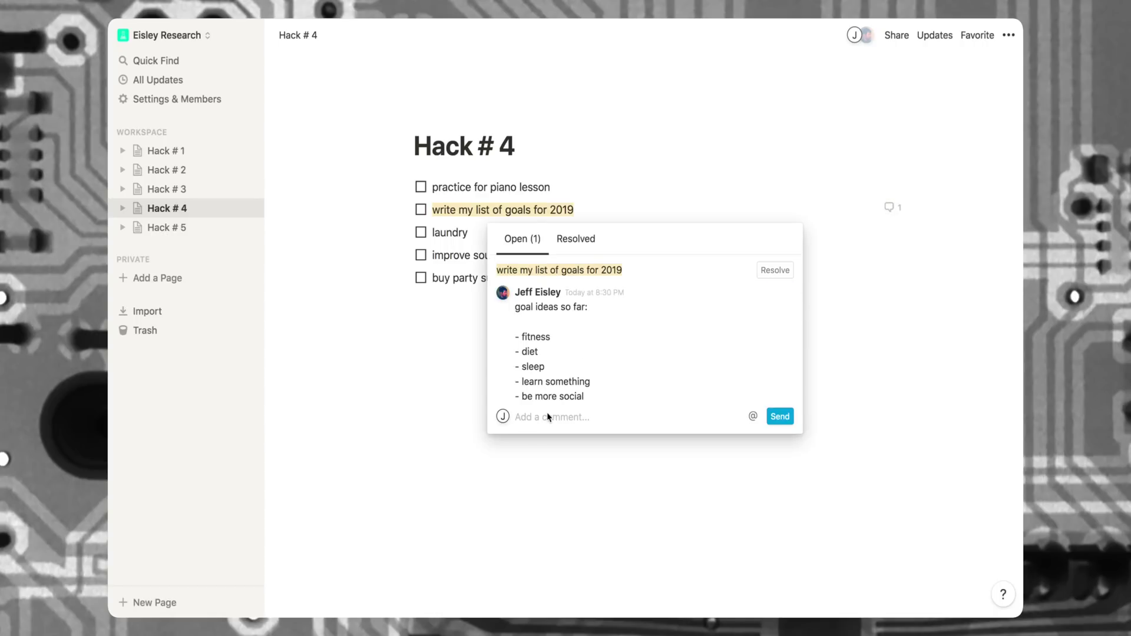
type("- us")
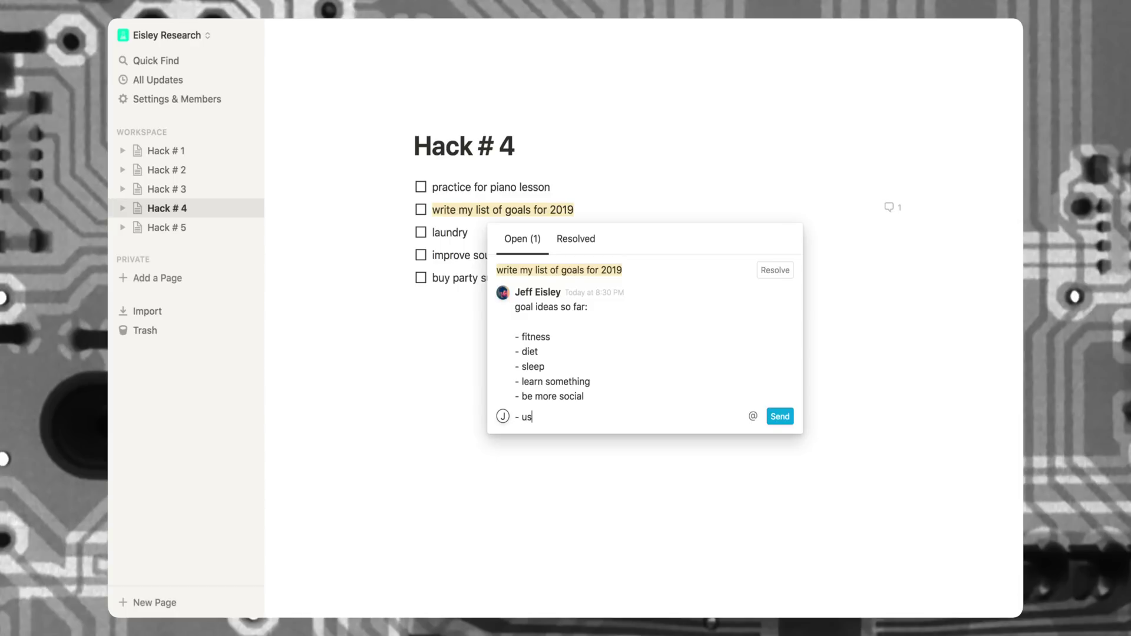
type("e Notion even more!")
key("Return")
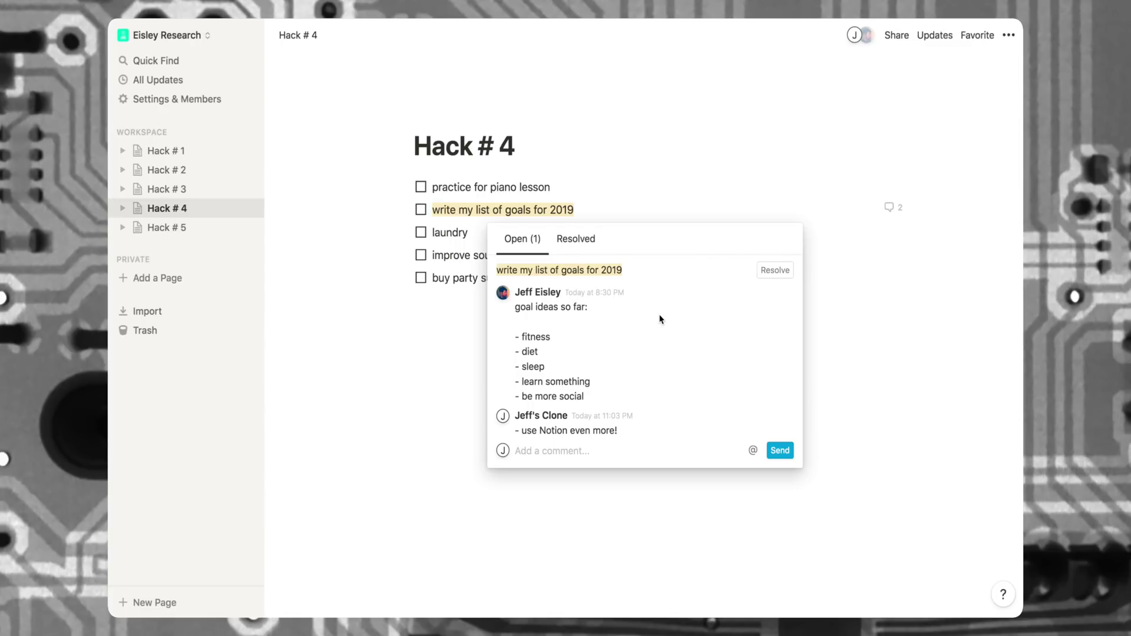
left_click(776, 270)
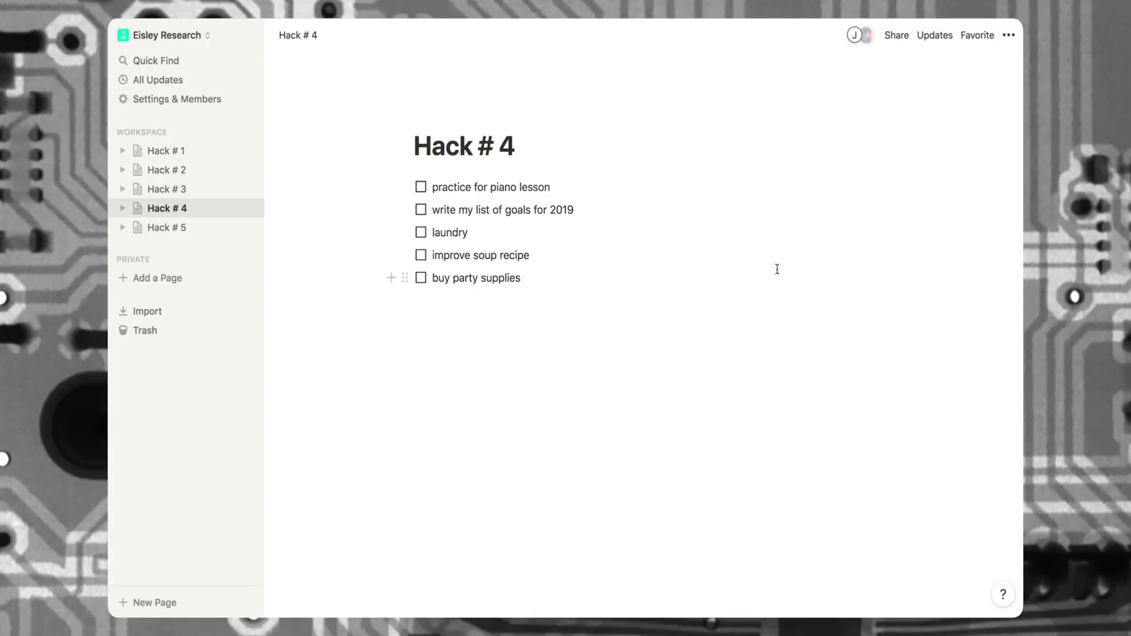
Start a comment on the end of the goals to-do text, then head to Hack # 5
left_click_drag(574, 206, 437, 207)
left_click(568, 184)
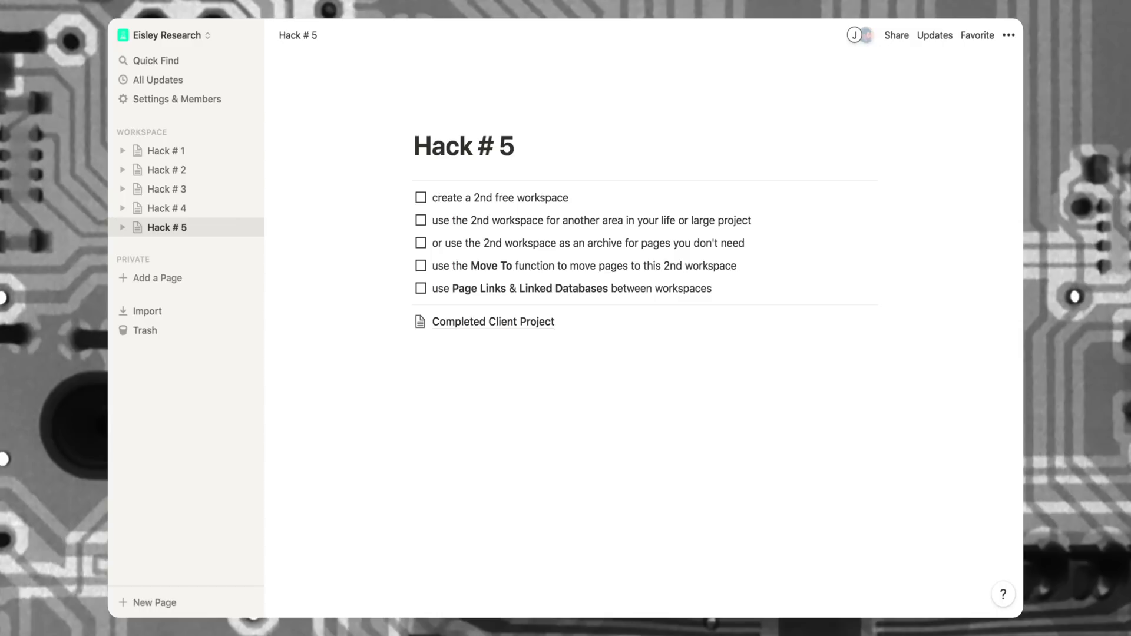
left_click(172, 37)
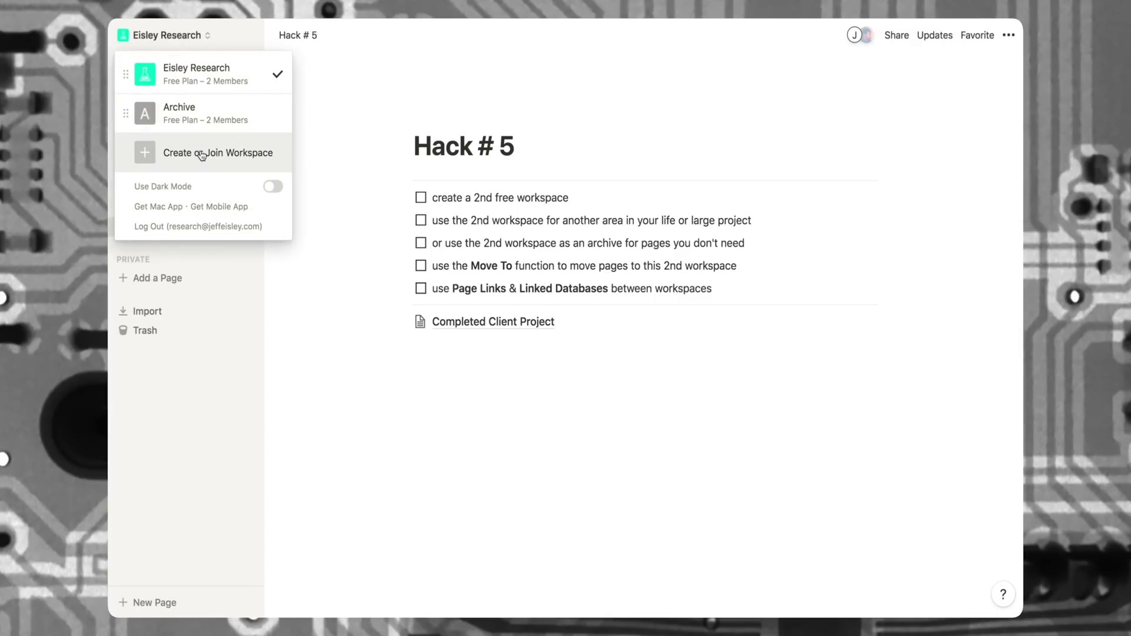
Check off the first three Hack # 5 to-dos and open the Completed Client Project page
left_click(421, 202)
left_click(422, 203)
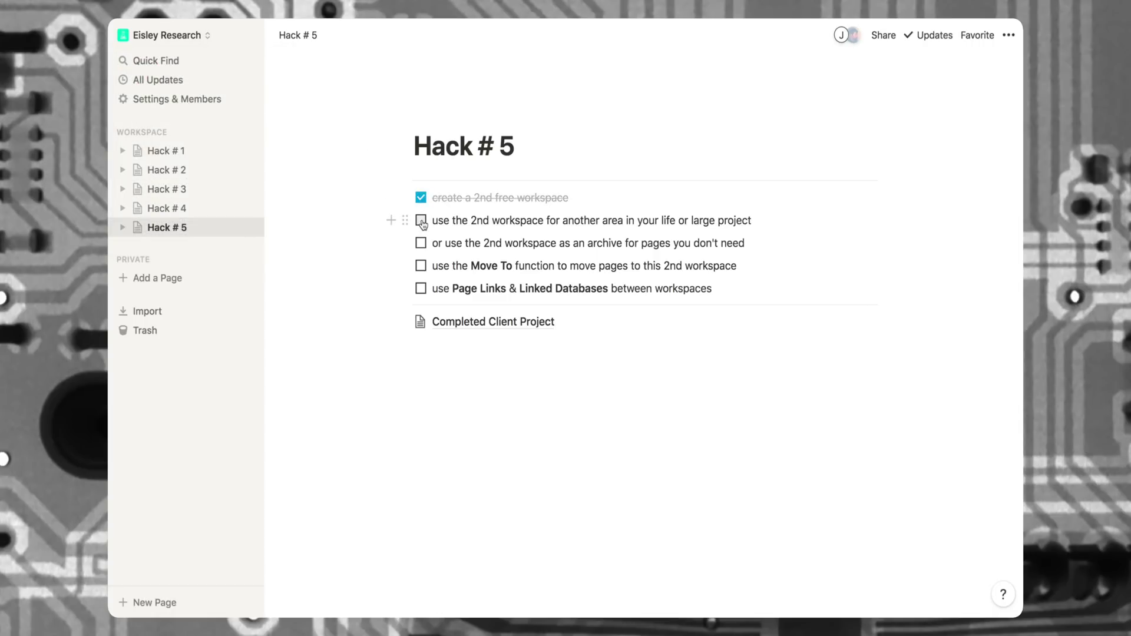
left_click(422, 222)
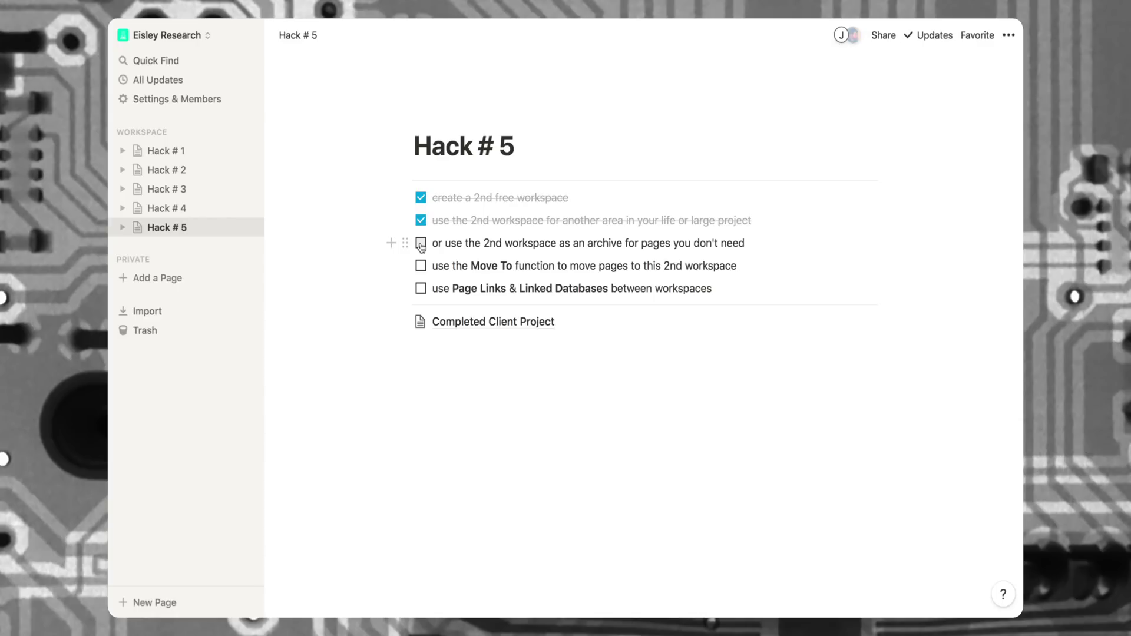
left_click(421, 245)
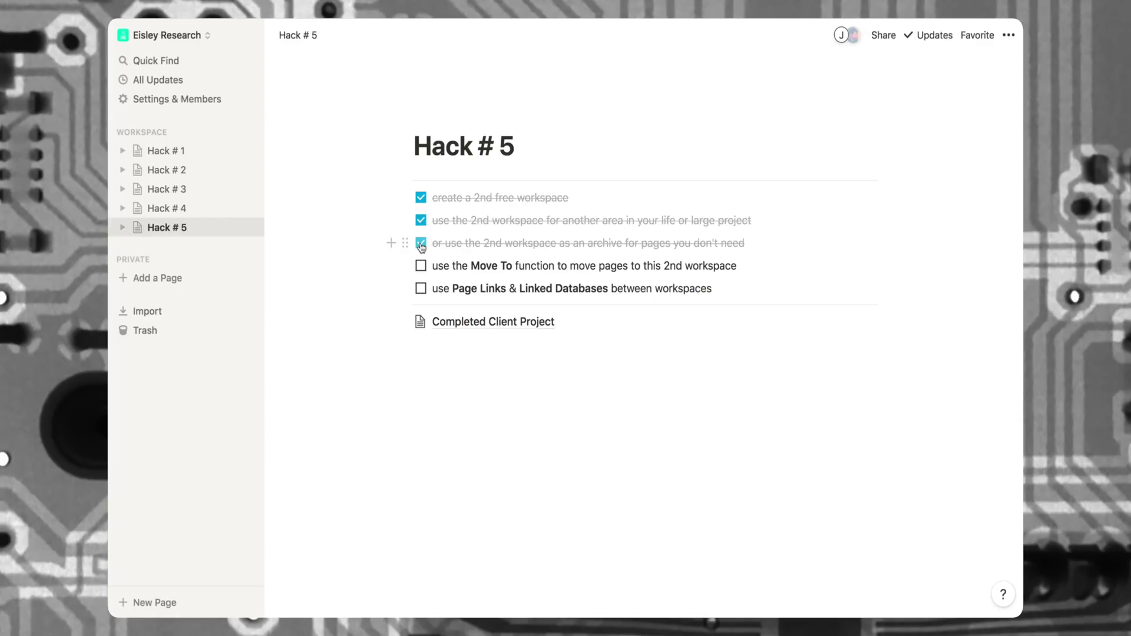
left_click(472, 325)
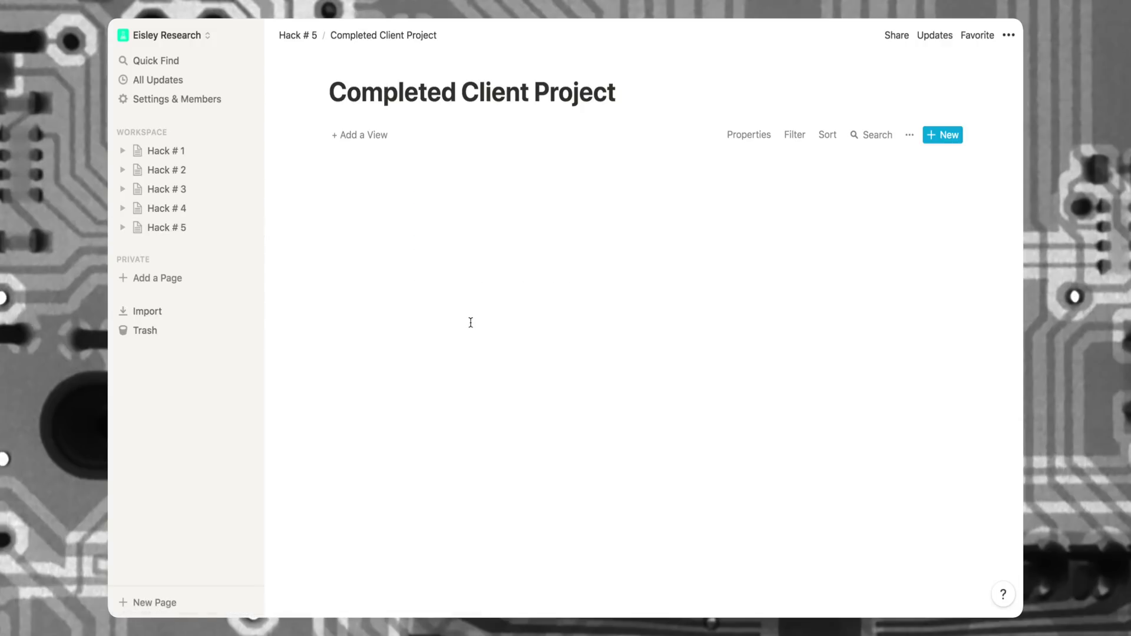
Move the Completed Client Project page from Hack # 5 into the Archive workspace
left_click(313, 37)
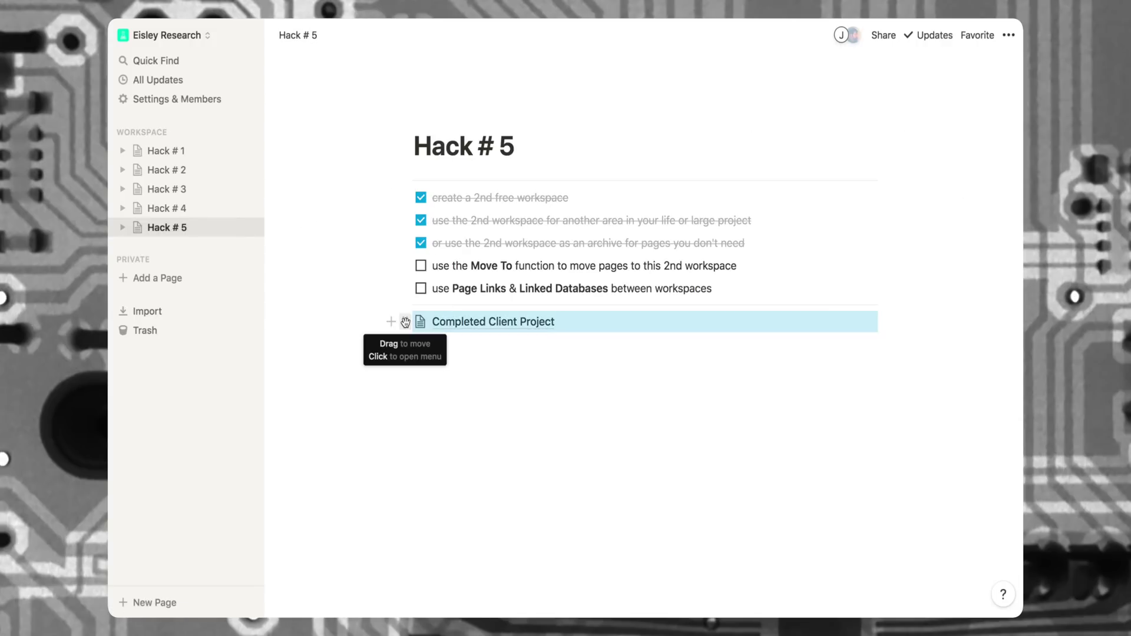
left_click(405, 322)
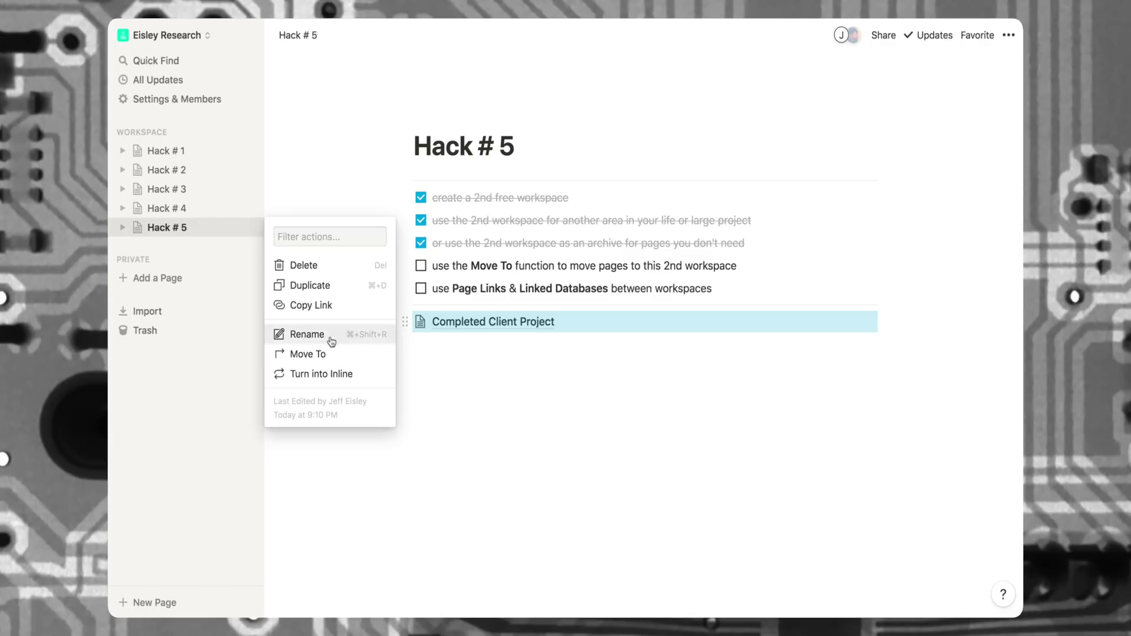
left_click(321, 355)
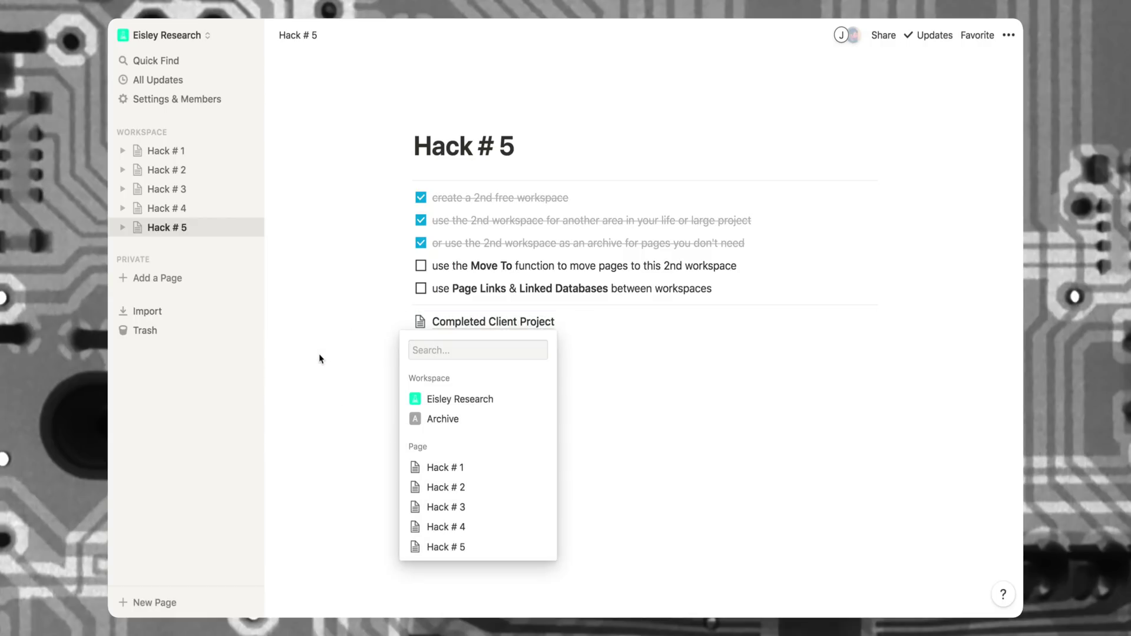
left_click(440, 420)
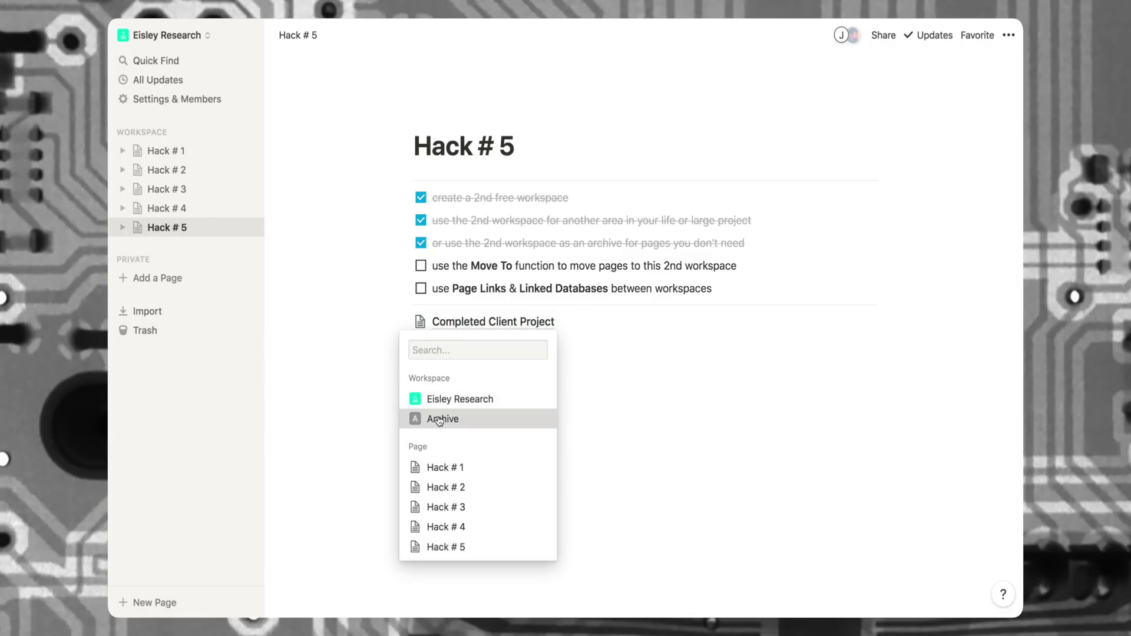
Check off the Move To to-do and switch to the Archive workspace
left_click(422, 266)
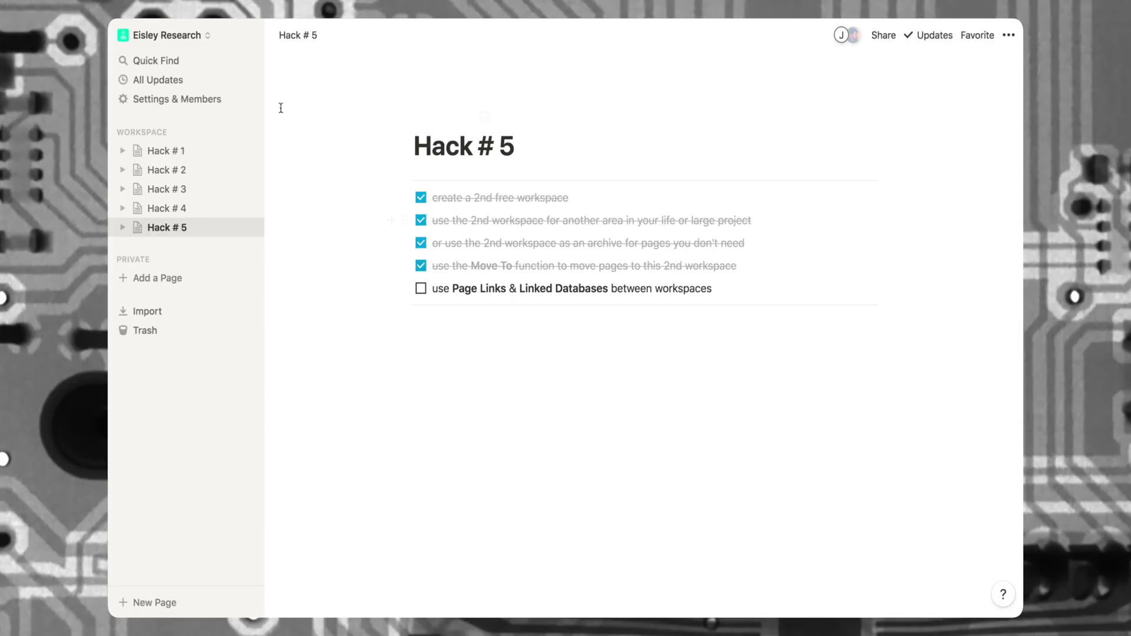
left_click(189, 36)
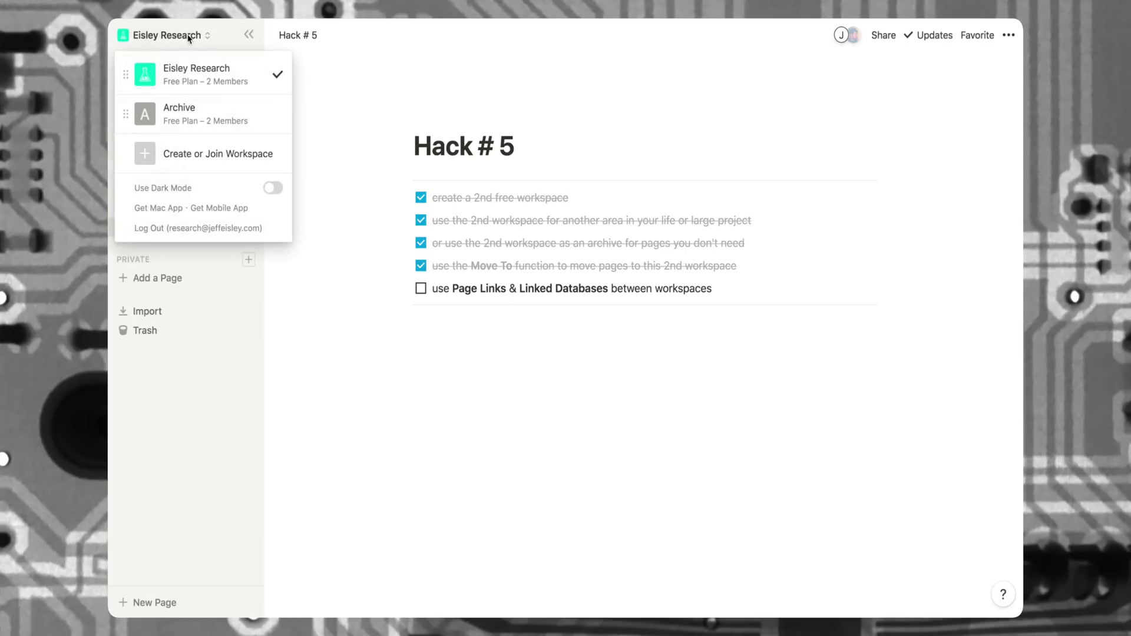
left_click(230, 112)
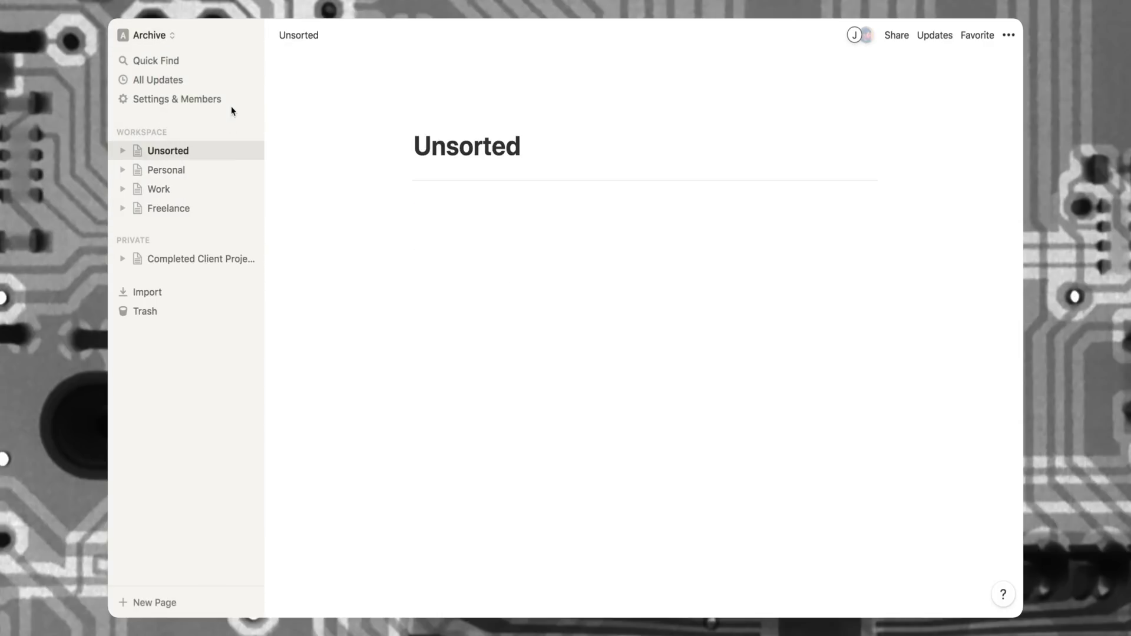
In Archive, drag Completed Client Project into the Unsorted page in the sidebar and open Unsorted
left_click(198, 264)
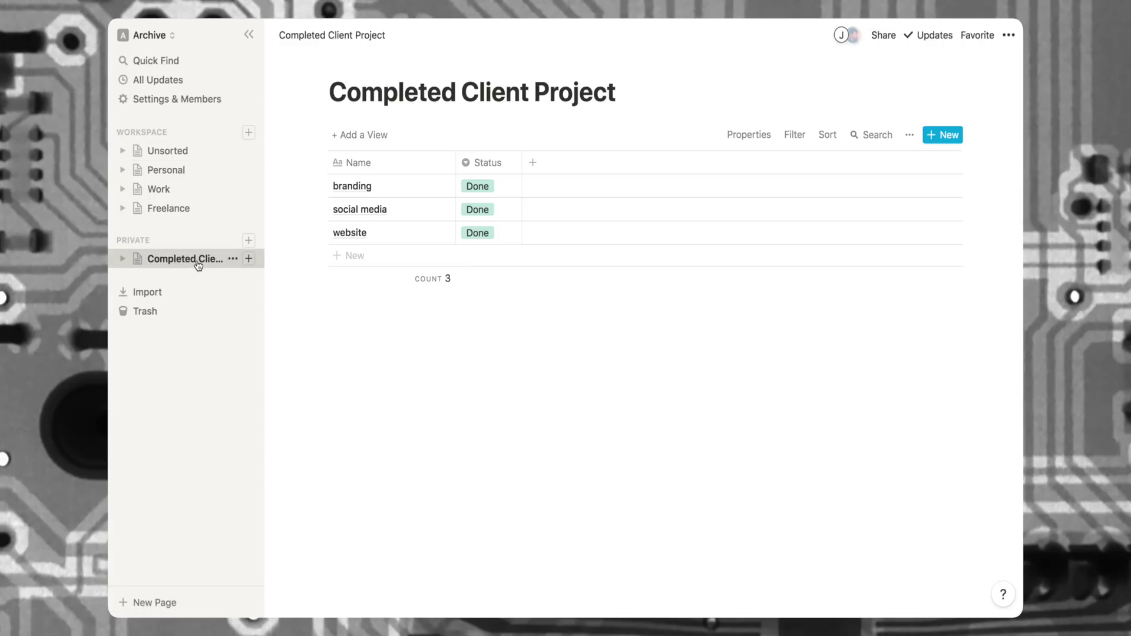
left_click_drag(197, 262, 183, 153)
left_click(183, 154)
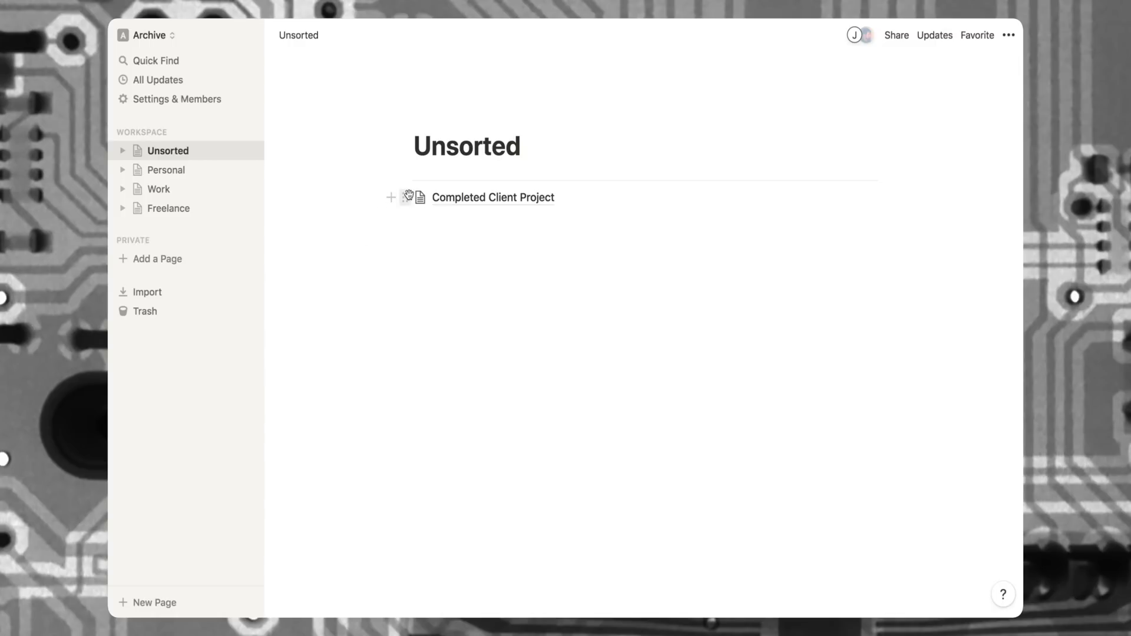
left_click(407, 197)
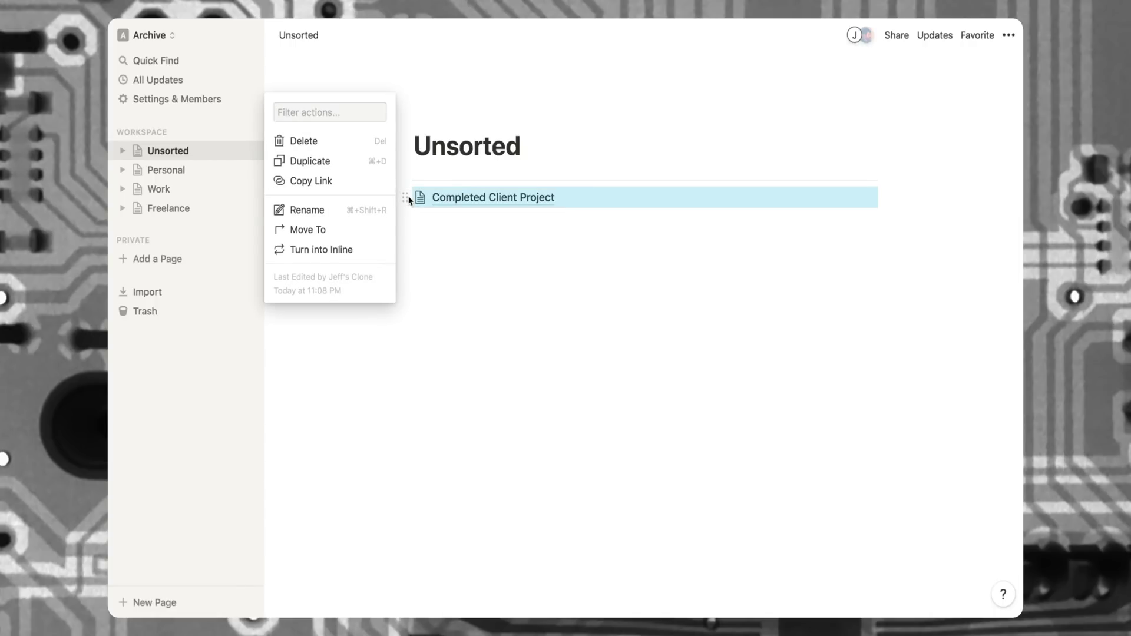
Copy the Completed Client Project link, then return to Eisley Research's Hack # 5 page
left_click(377, 184)
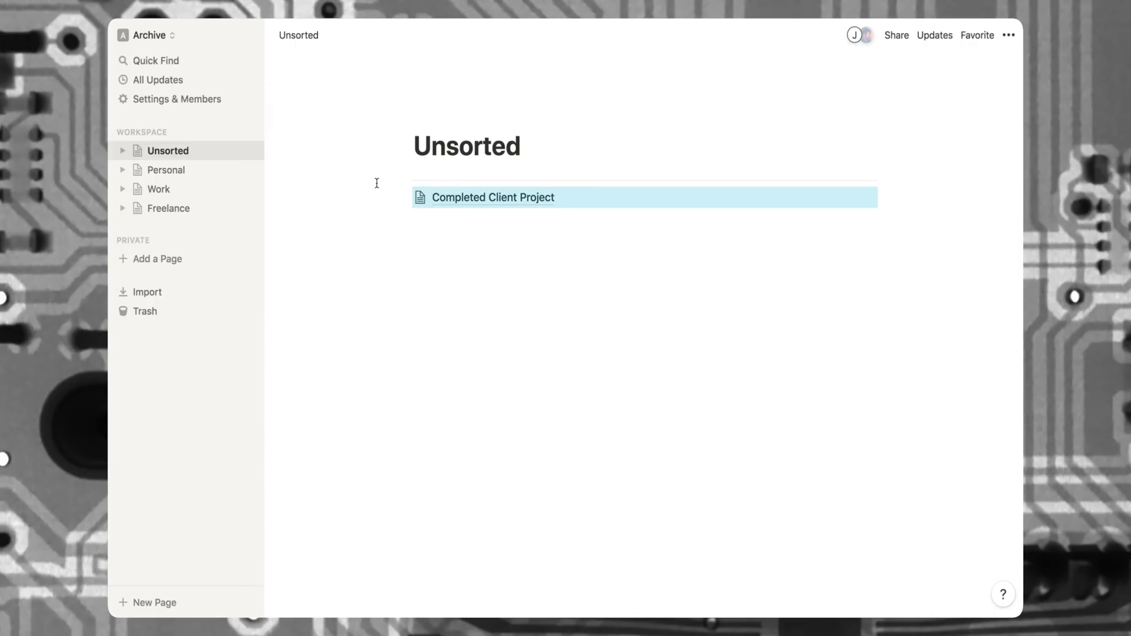
left_click(149, 35)
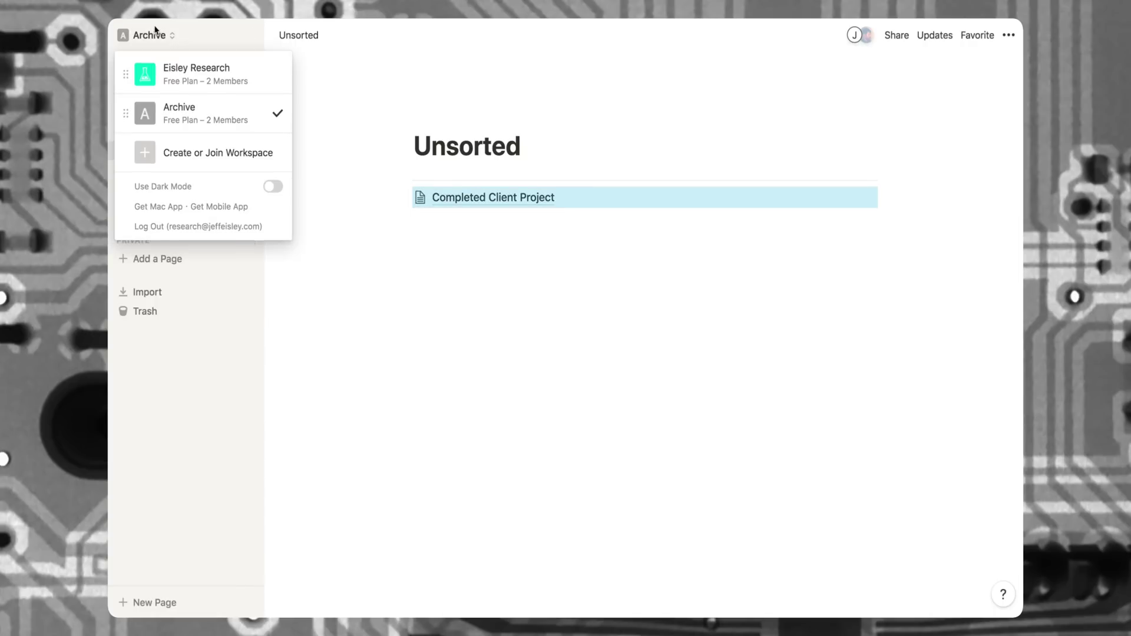
left_click(198, 82)
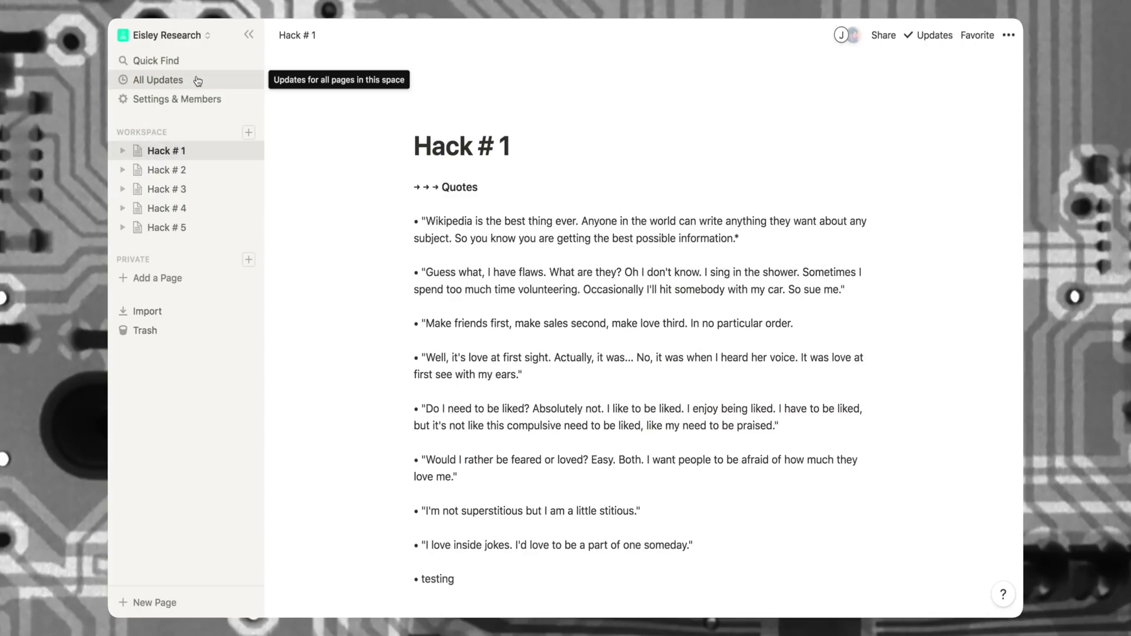
left_click(167, 227)
Paste the link as a linked database and check off the last Hack # 5 to-do
key("ctrl+v")
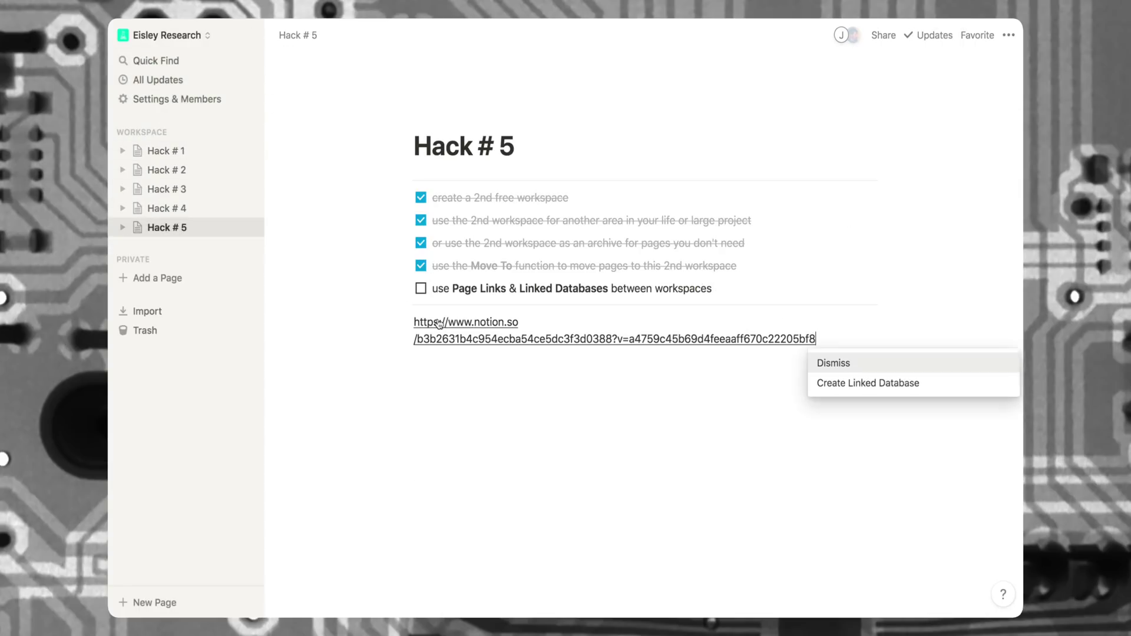
left_click(839, 384)
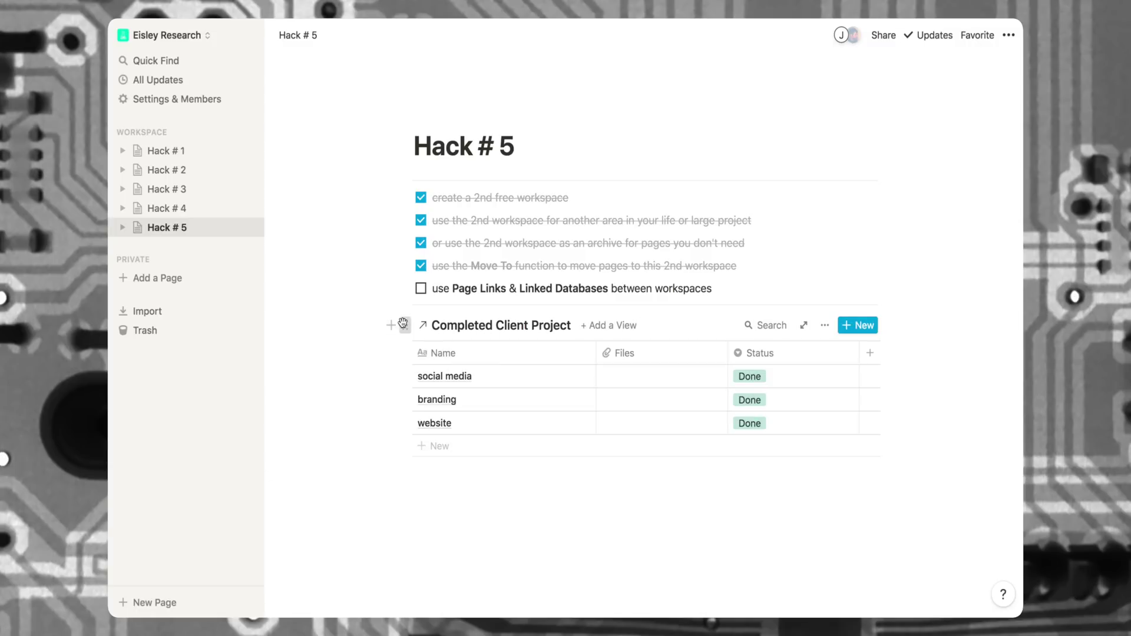
left_click_drag(402, 320, 398, 327)
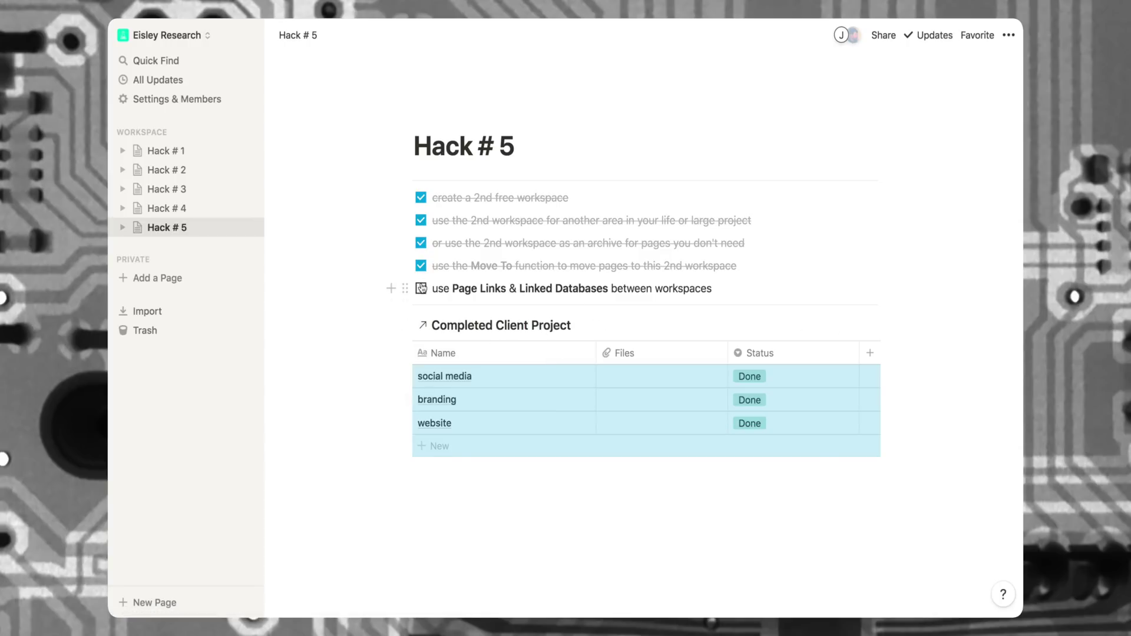
left_click(422, 289)
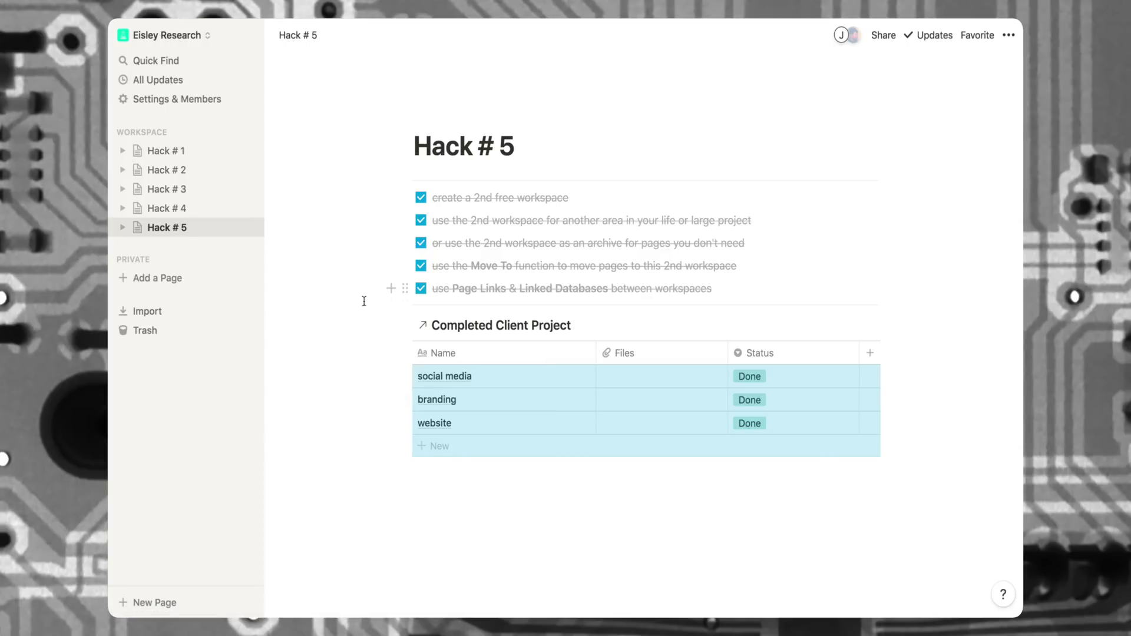
Jump from the linked Completed Client Project title to its source database in Archive
left_click(487, 330)
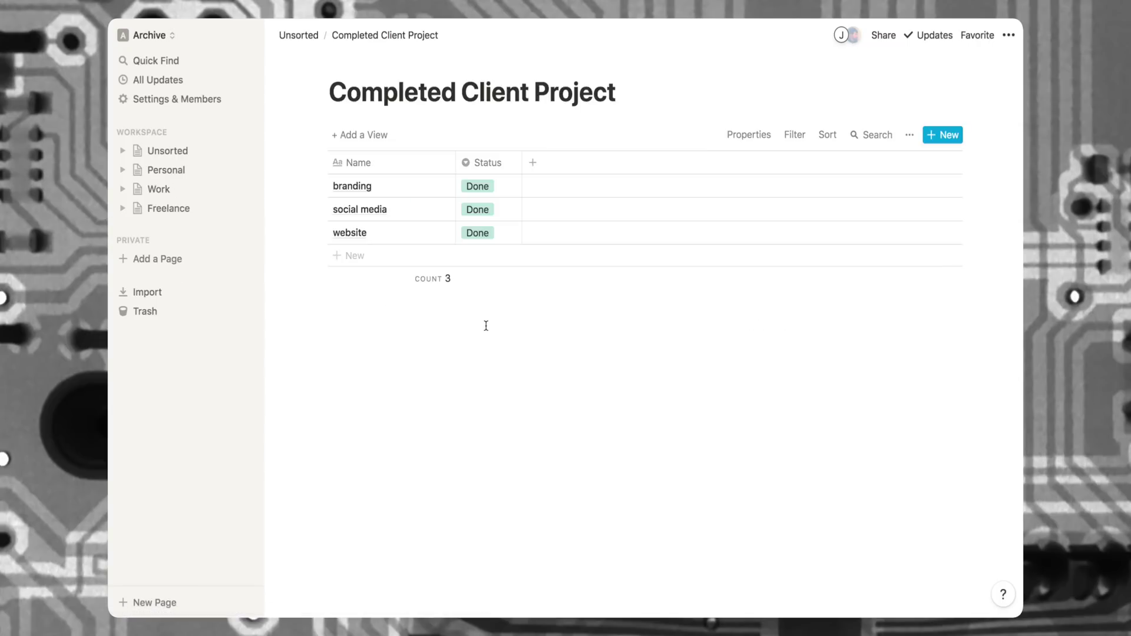